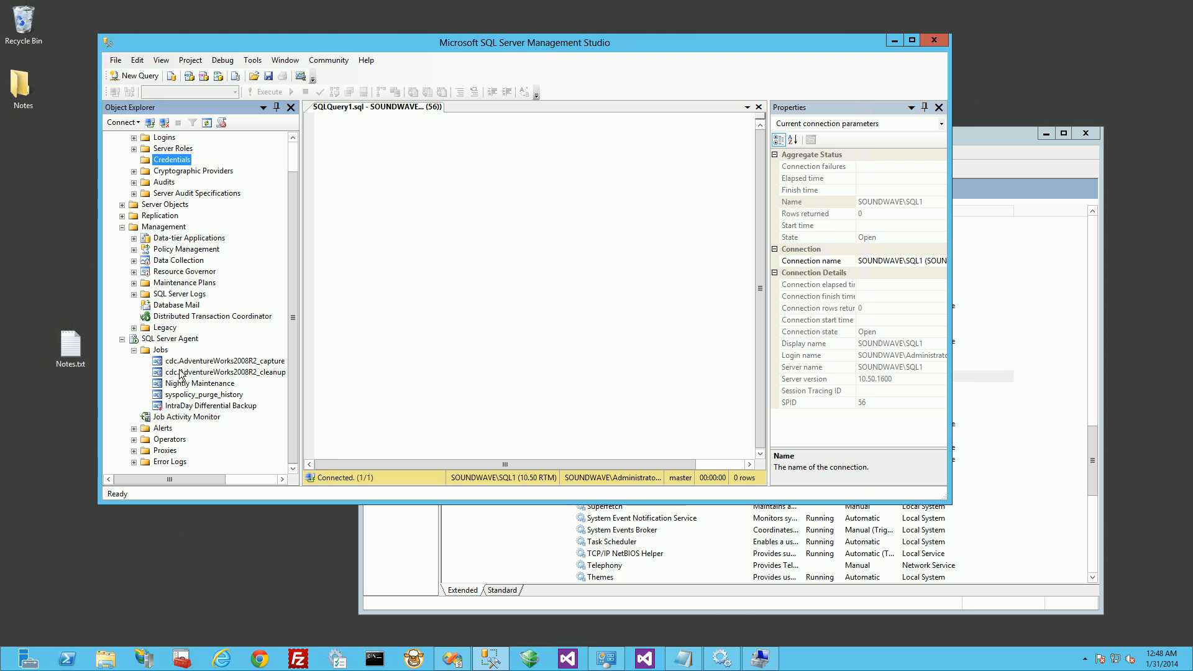
click(167, 451)
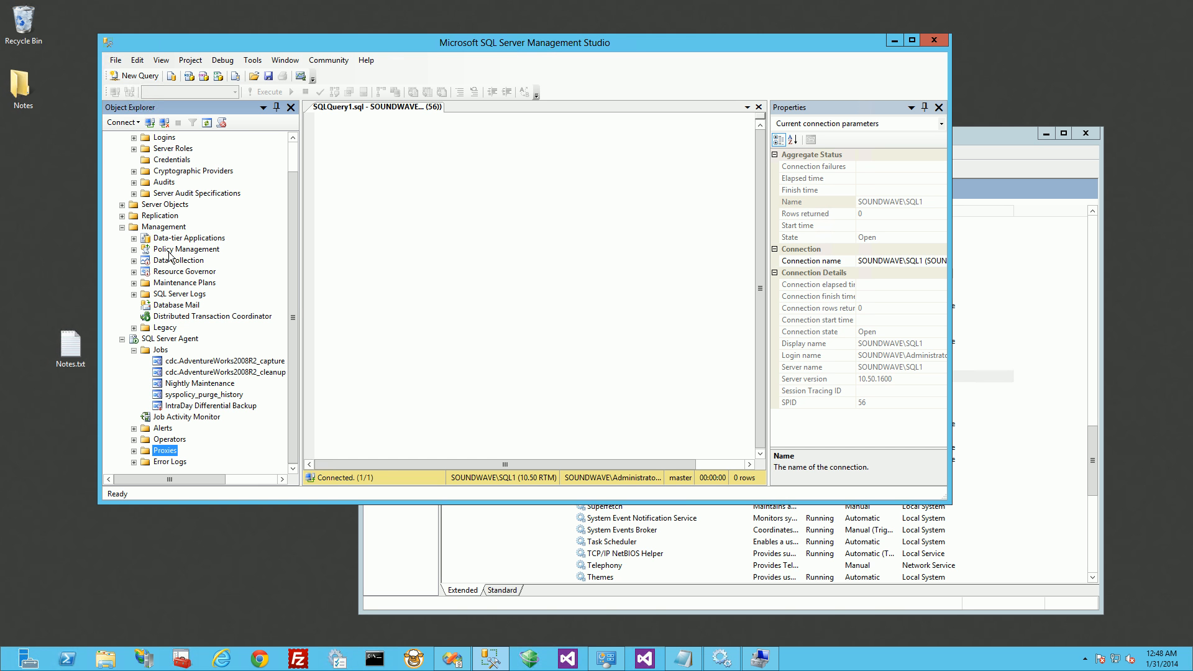
click(171, 161)
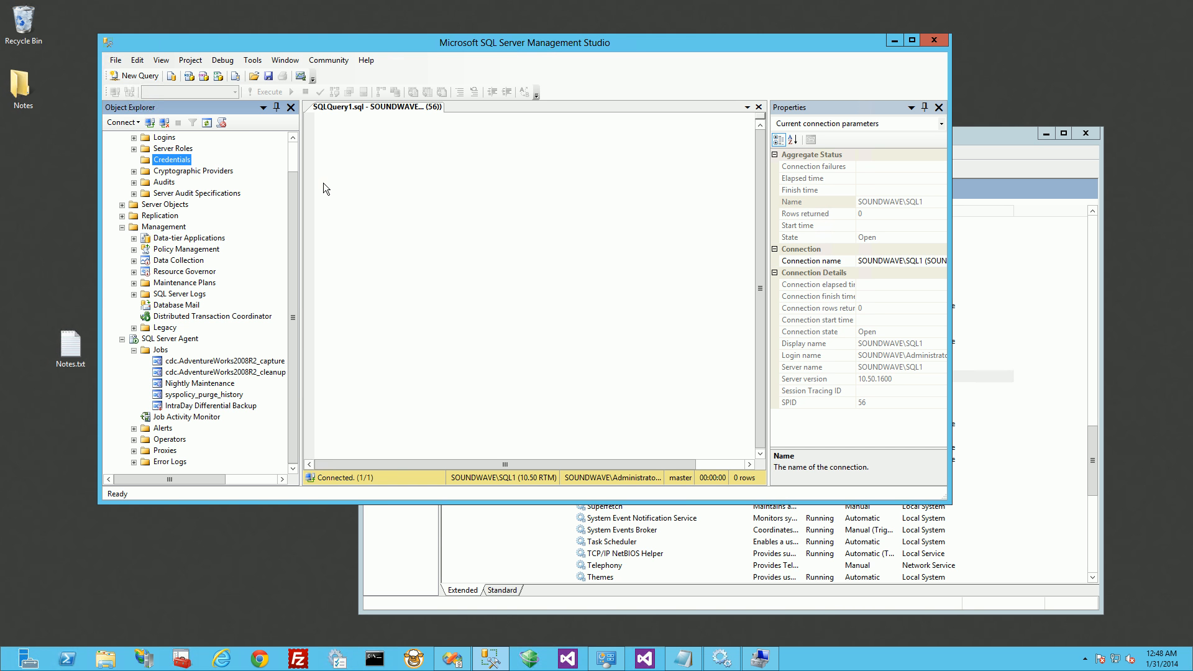
click(423, 219)
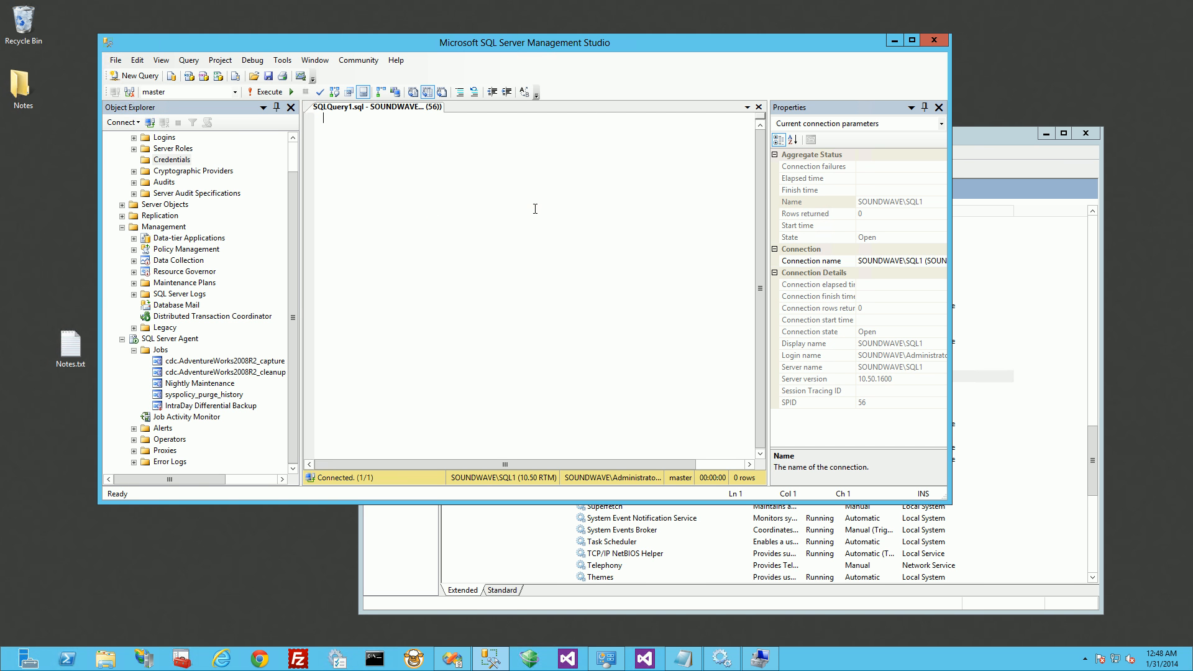
click(968, 139)
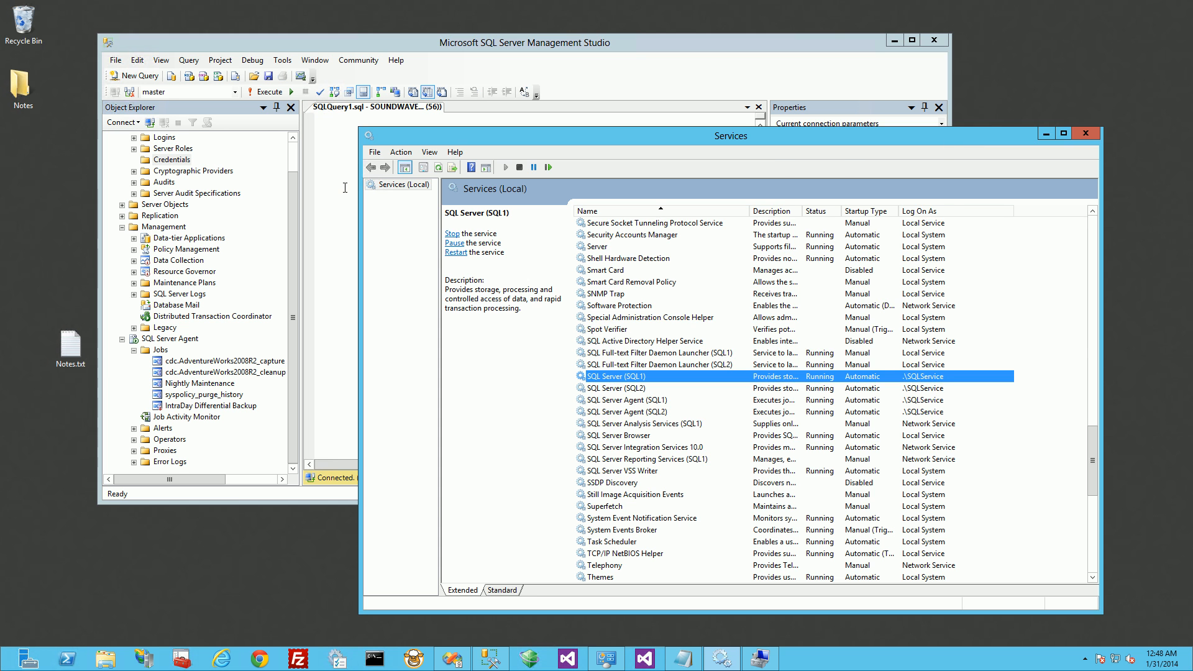
click(345, 188)
Step: Expand the Logins folder under the server's Security node and select the sa login
click(295, 166)
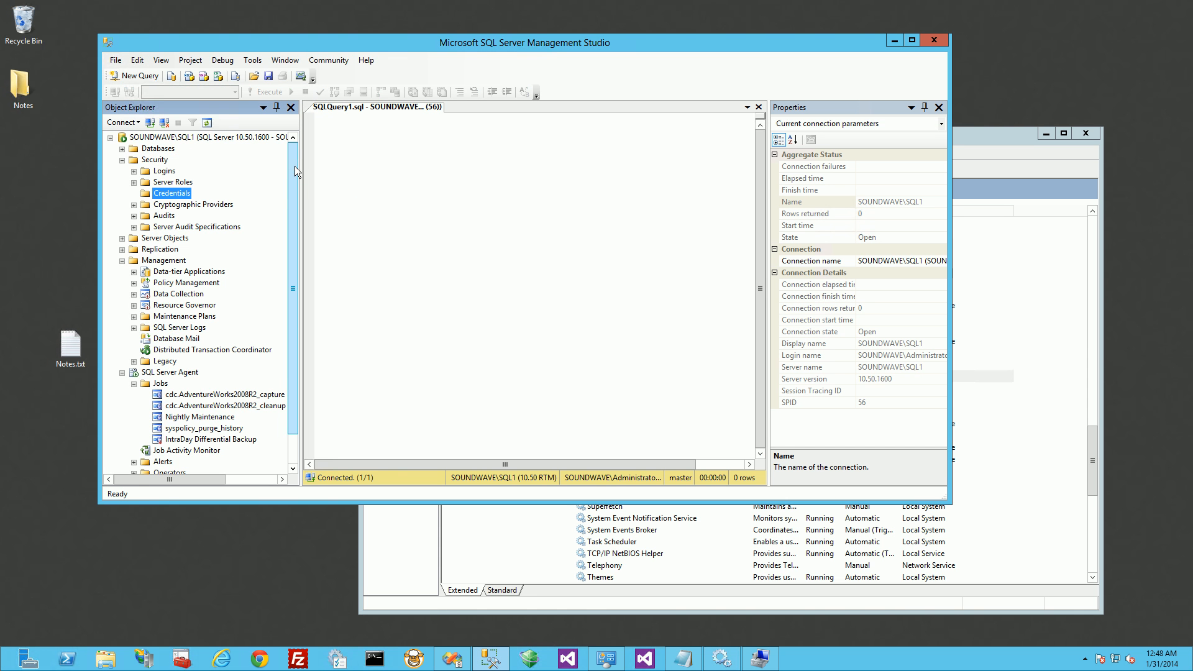
click(134, 171)
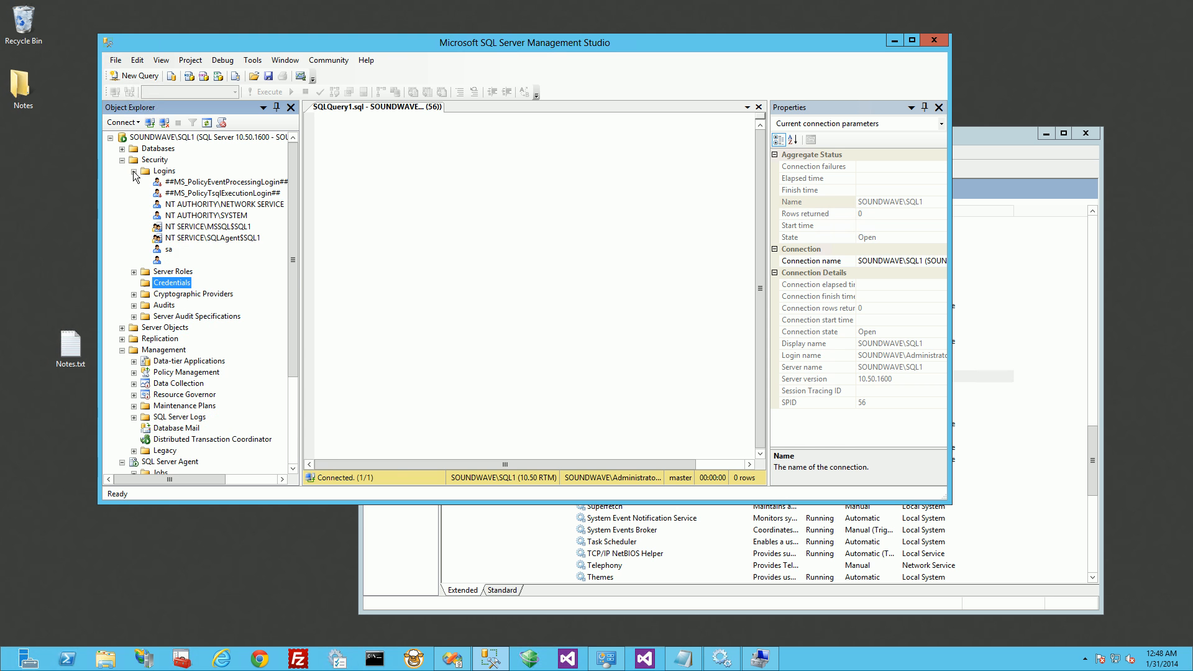
click(169, 251)
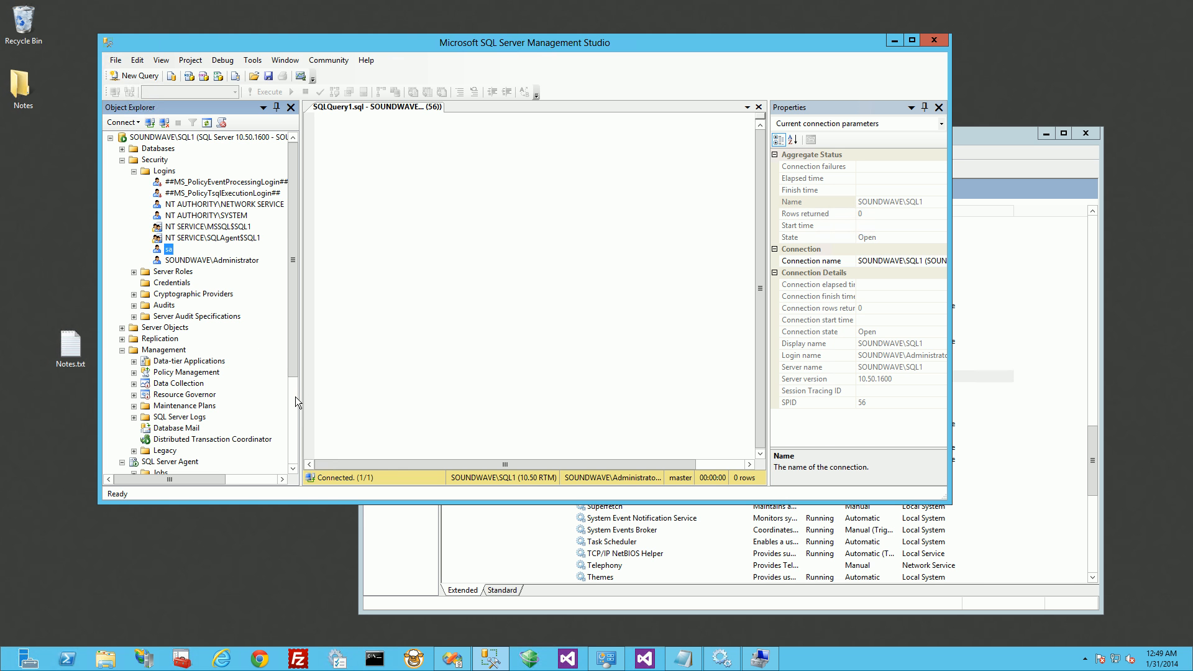
scroll(294, 396, down, 4)
scroll(292, 372, up, 1)
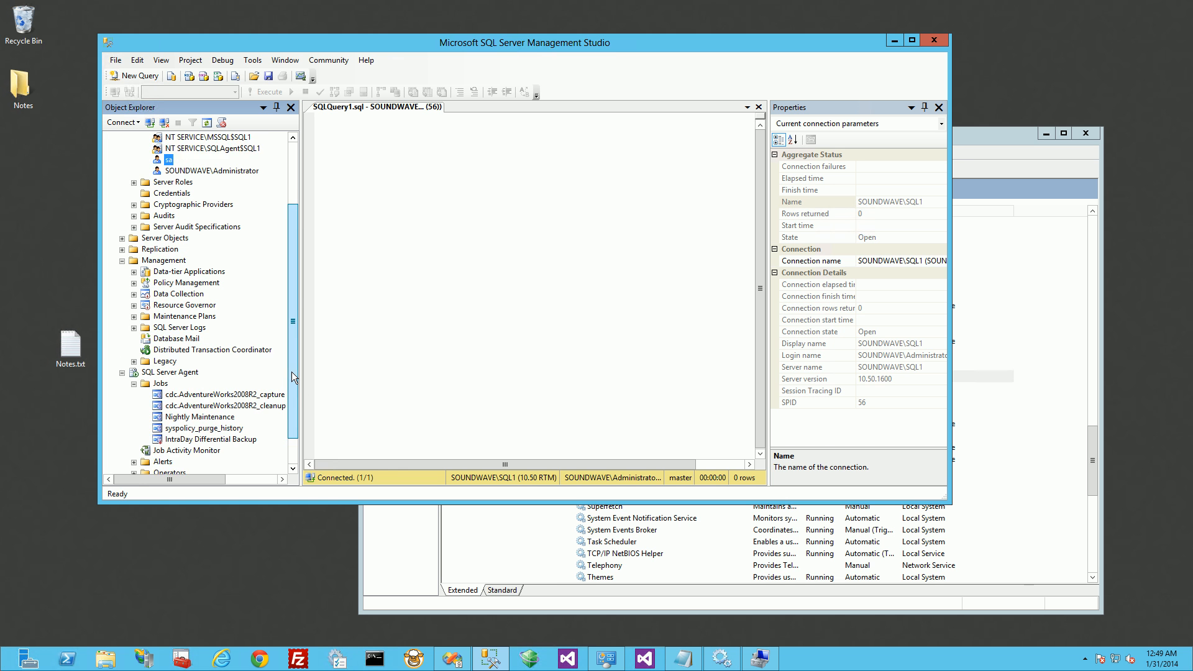
scroll(292, 372, up, 1)
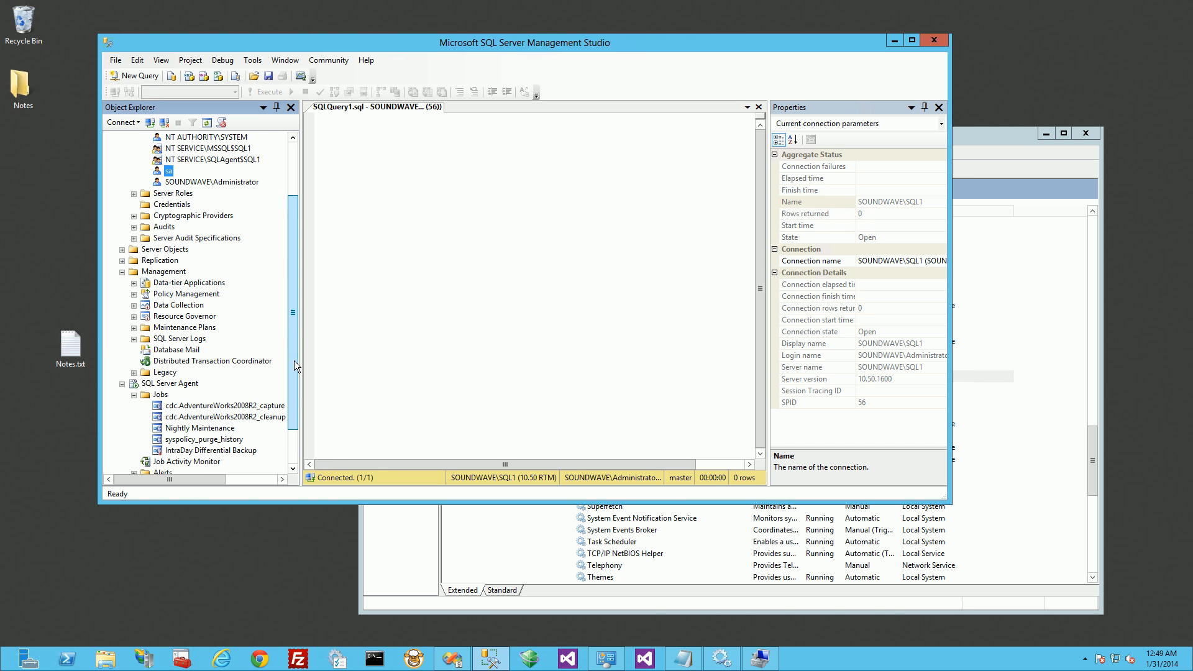
right_click(175, 211)
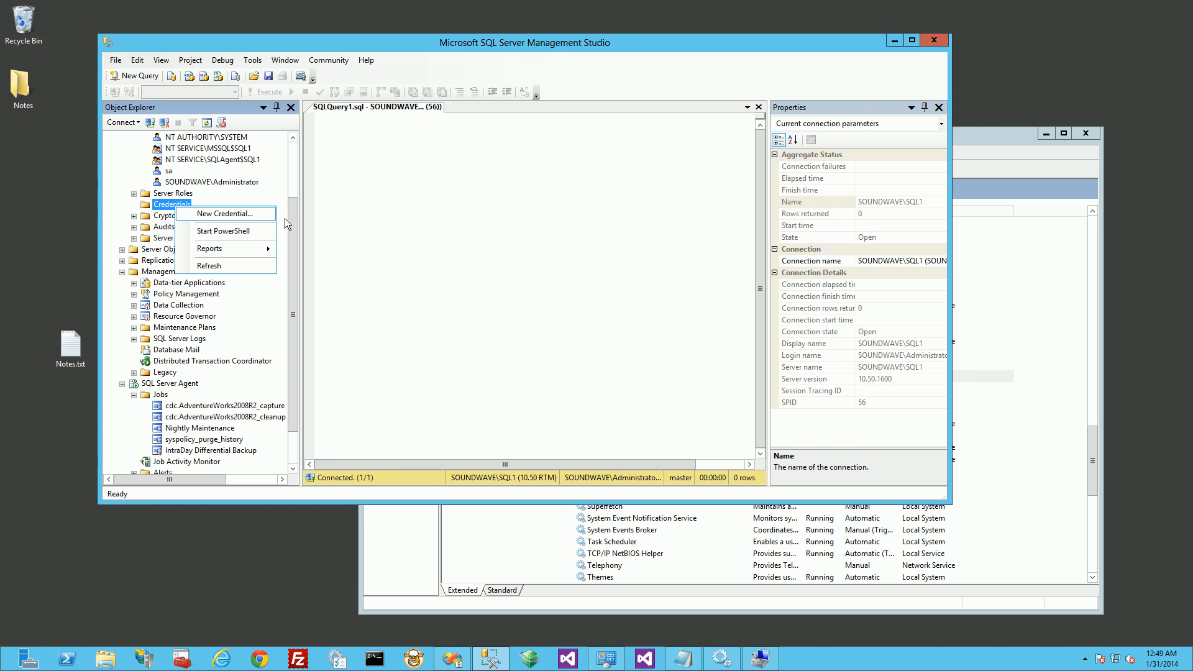
drag(286, 213, 290, 176)
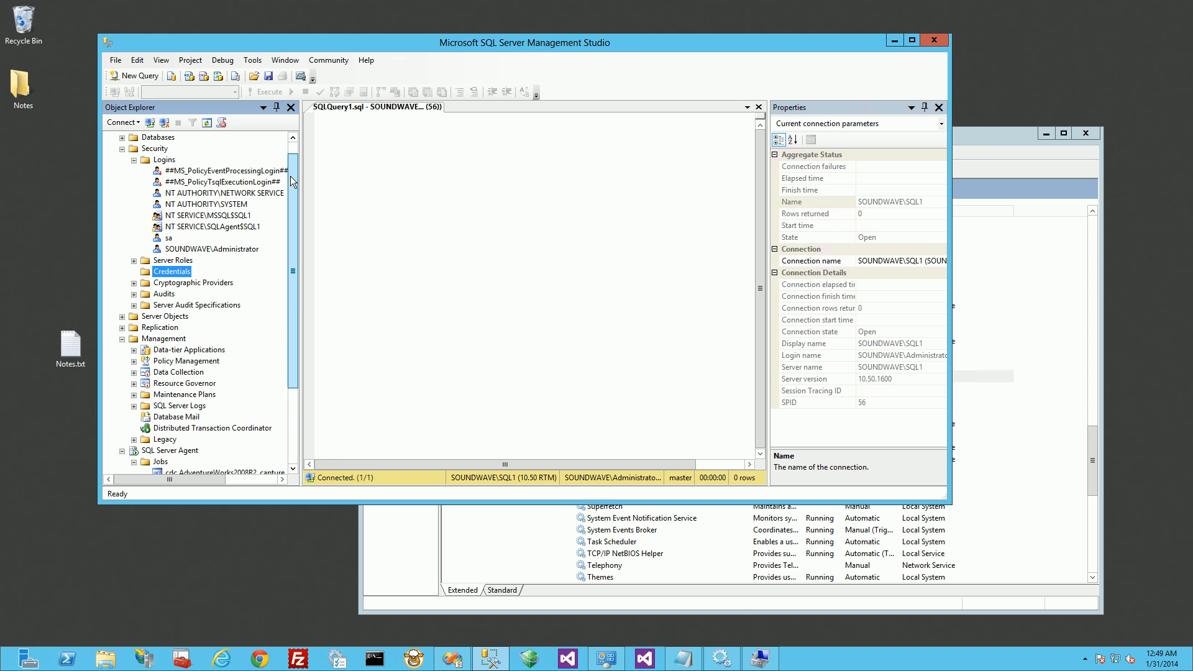
Step: Start a new server credential under Security and name it CREDENTIAL_DB_ADMIN
click(155, 149)
right_click(173, 271)
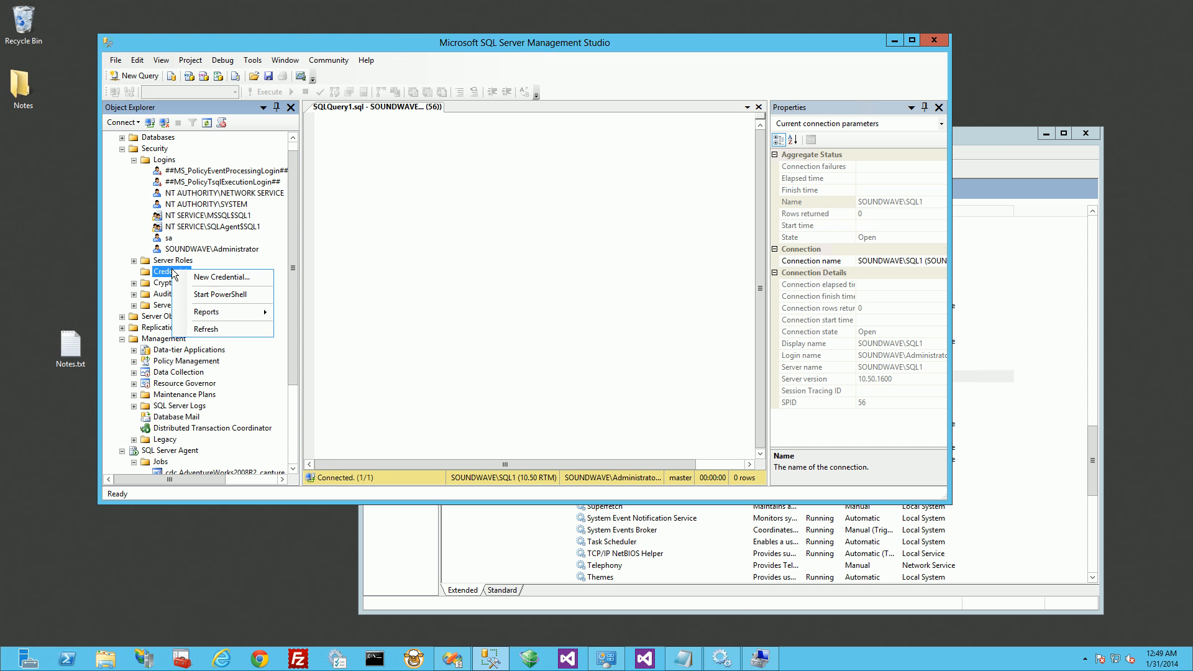
click(219, 277)
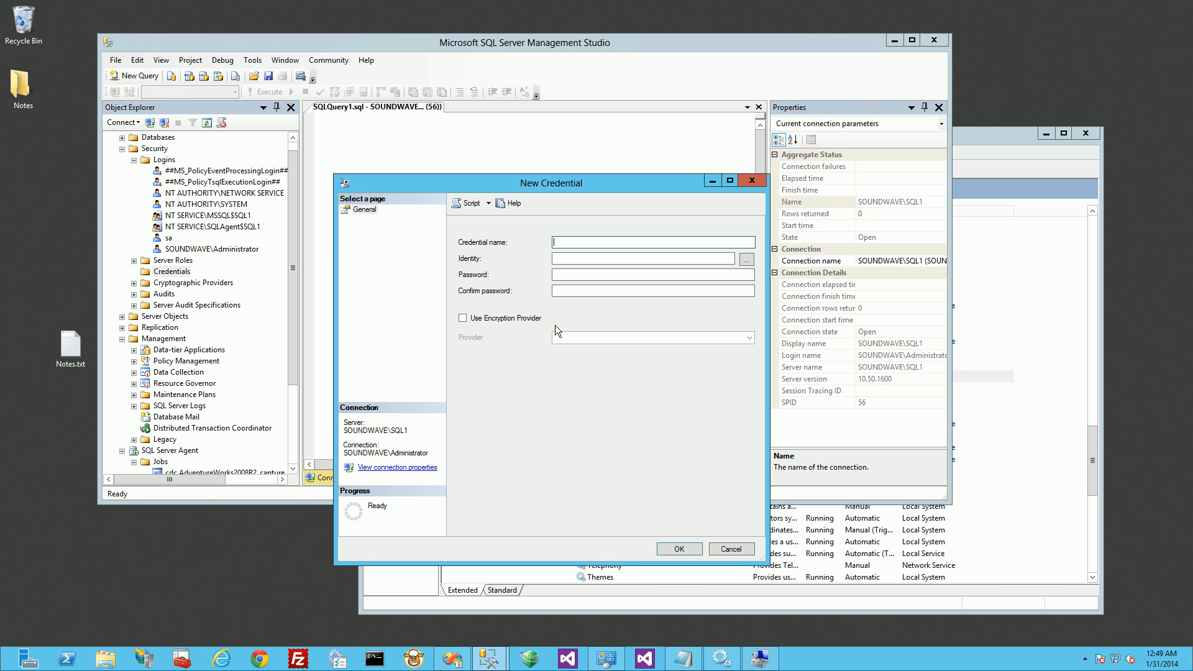
text(CREDENTIAL_SUPER)
drag(624, 242, 601, 241)
text(DB_ADMIN)
Step: Set the new credential's identity to the Windows account SOUNDWAVE\SQLDbAdmin using the user selection dialog
click(747, 261)
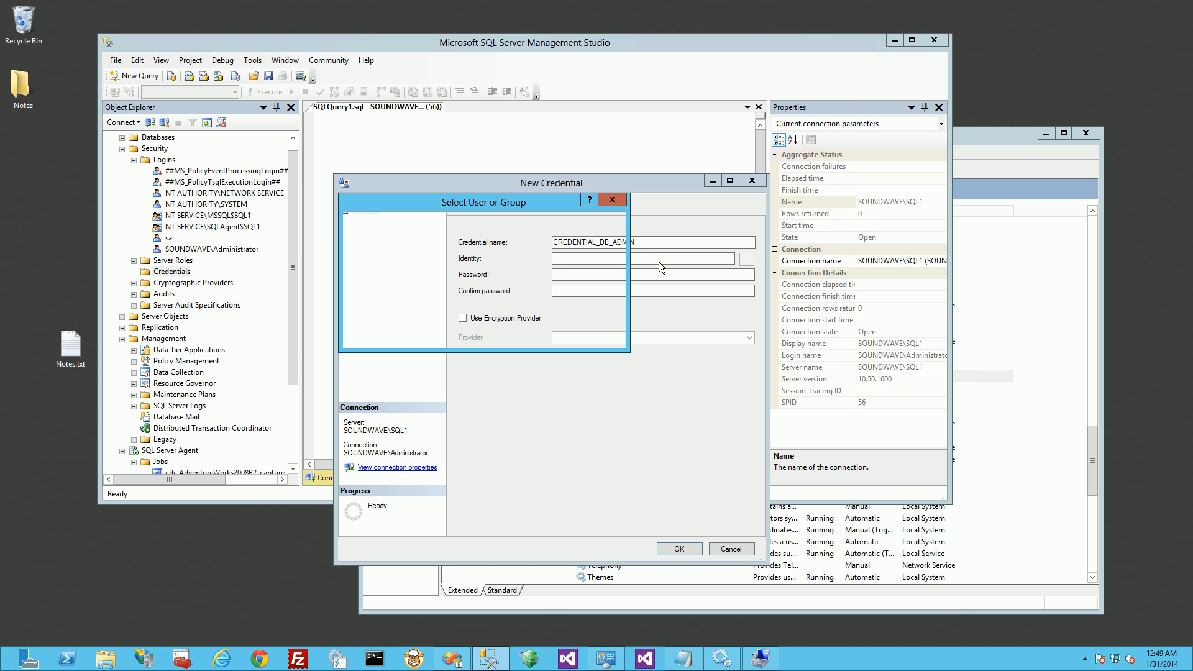
drag(538, 204, 453, 226)
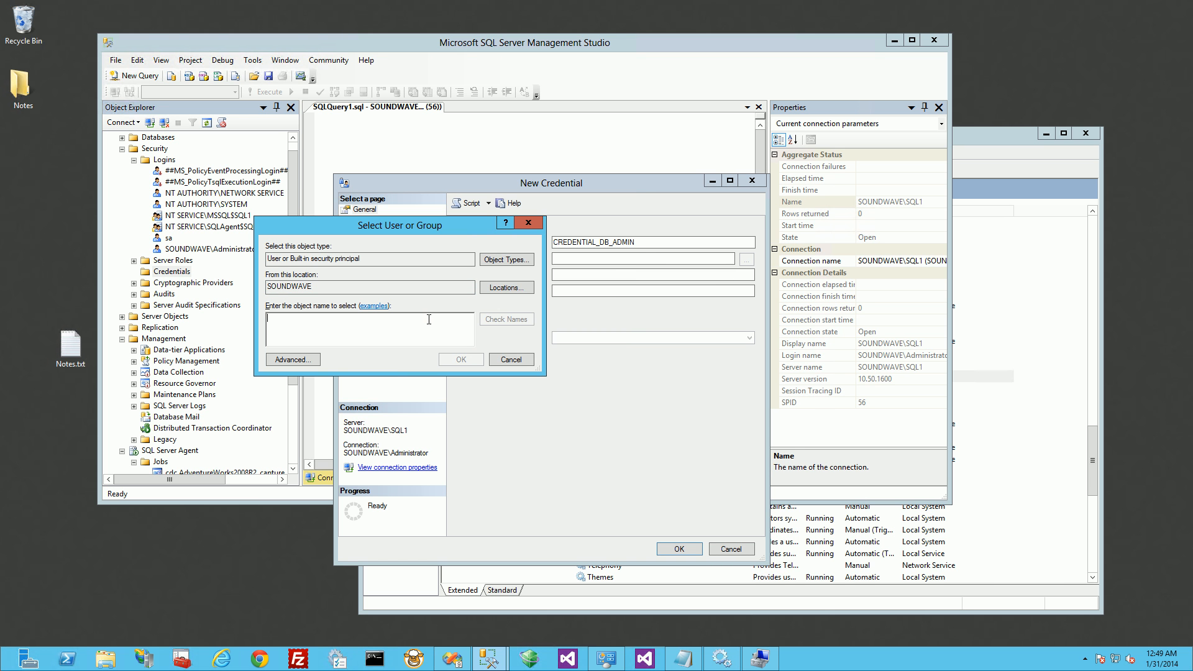
text(SOUND)
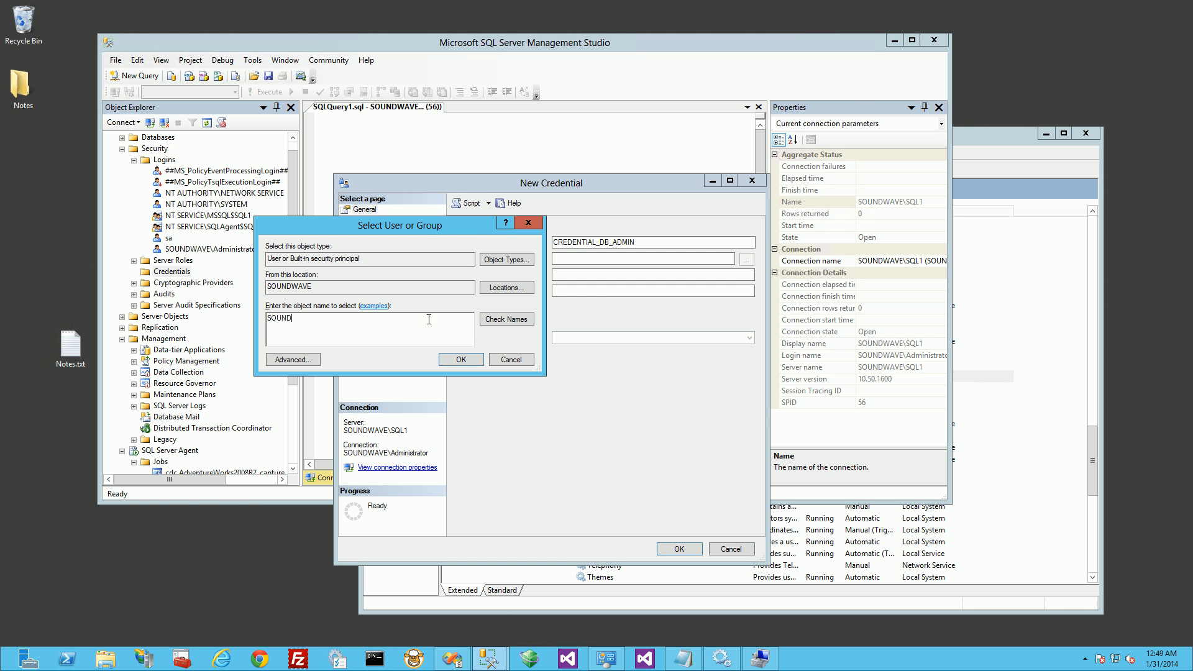
text(WAVE)
text(\SQLDBAdmin)
click(460, 359)
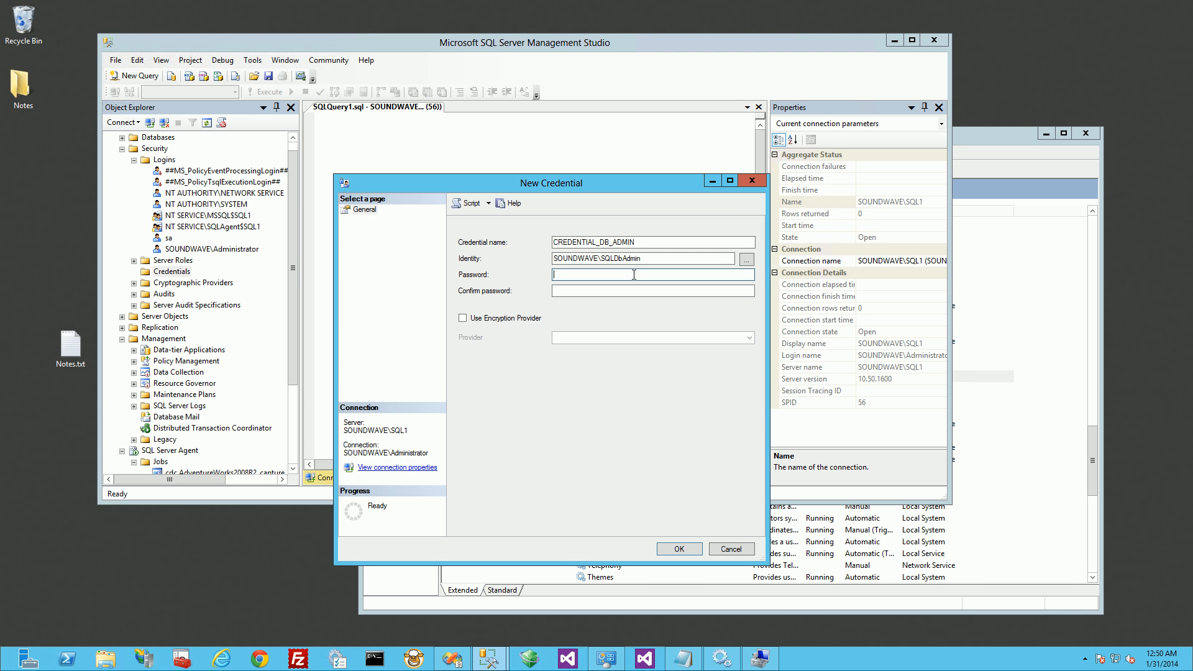
Step: Enter and confirm the account password for the credential, and create it
text(*********)
key(Tab)
text(******)
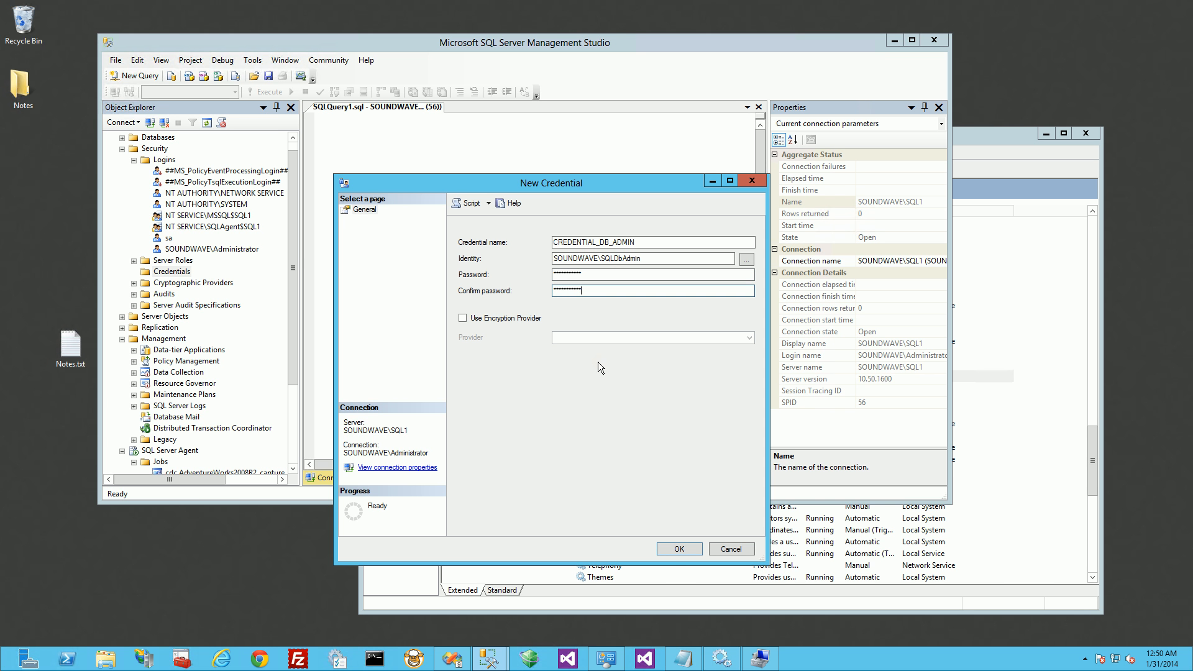
click(669, 553)
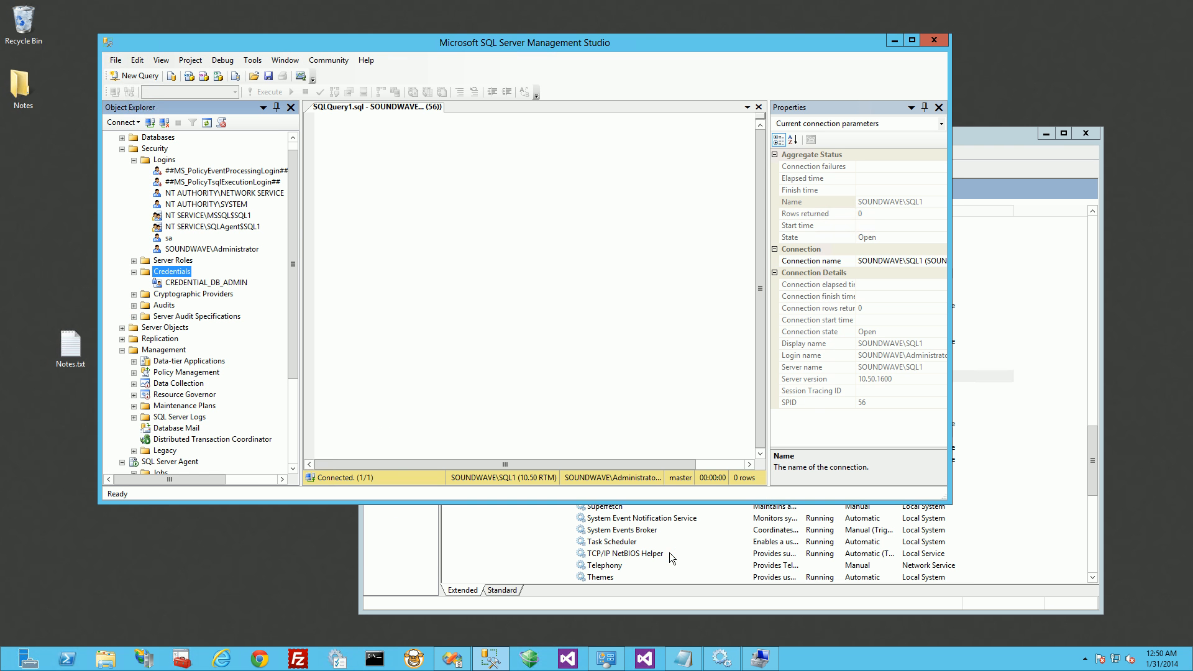
Step: Open the properties of the sa login
click(203, 282)
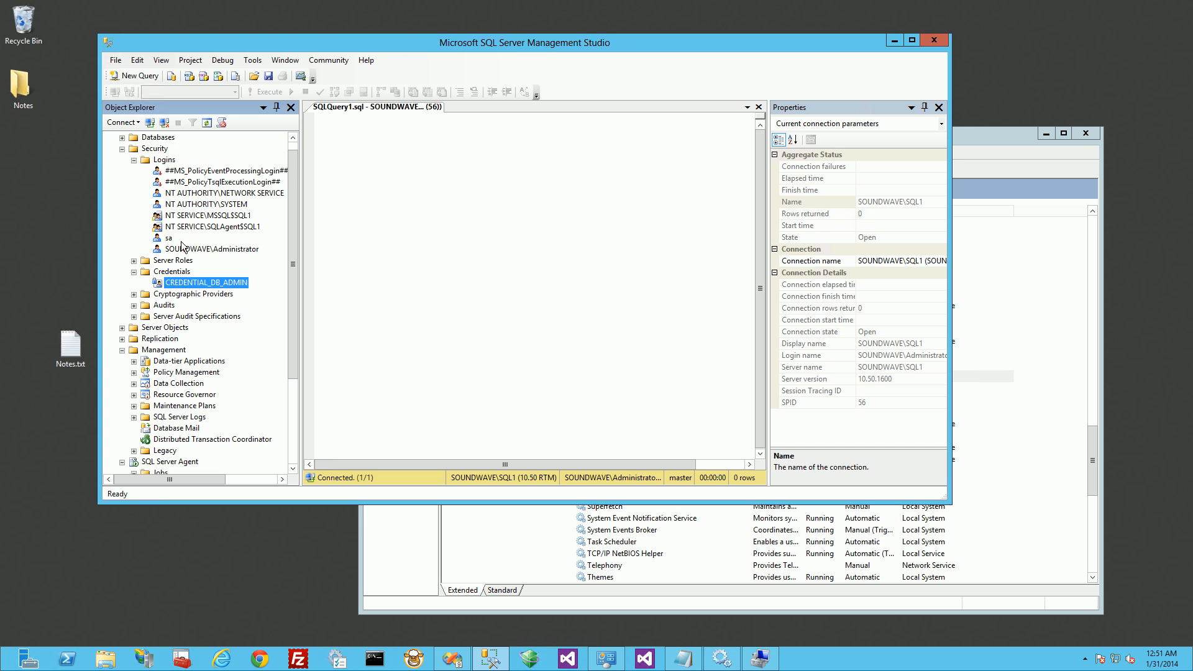
click(167, 238)
right_click(167, 238)
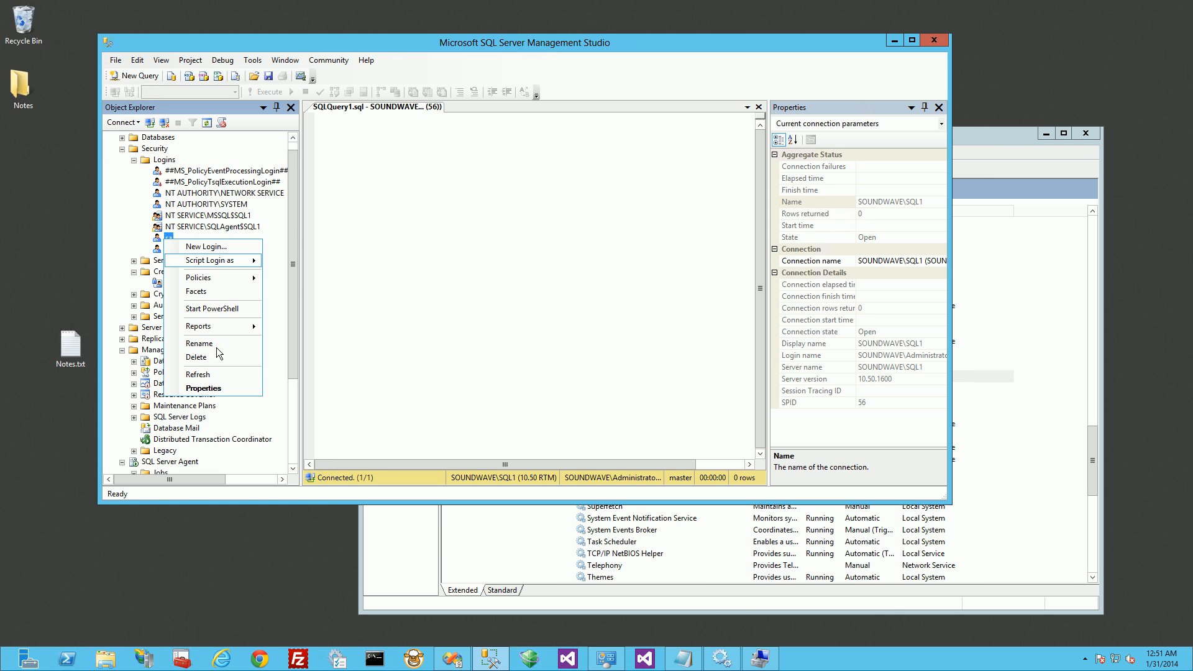
click(296, 283)
right_click(169, 240)
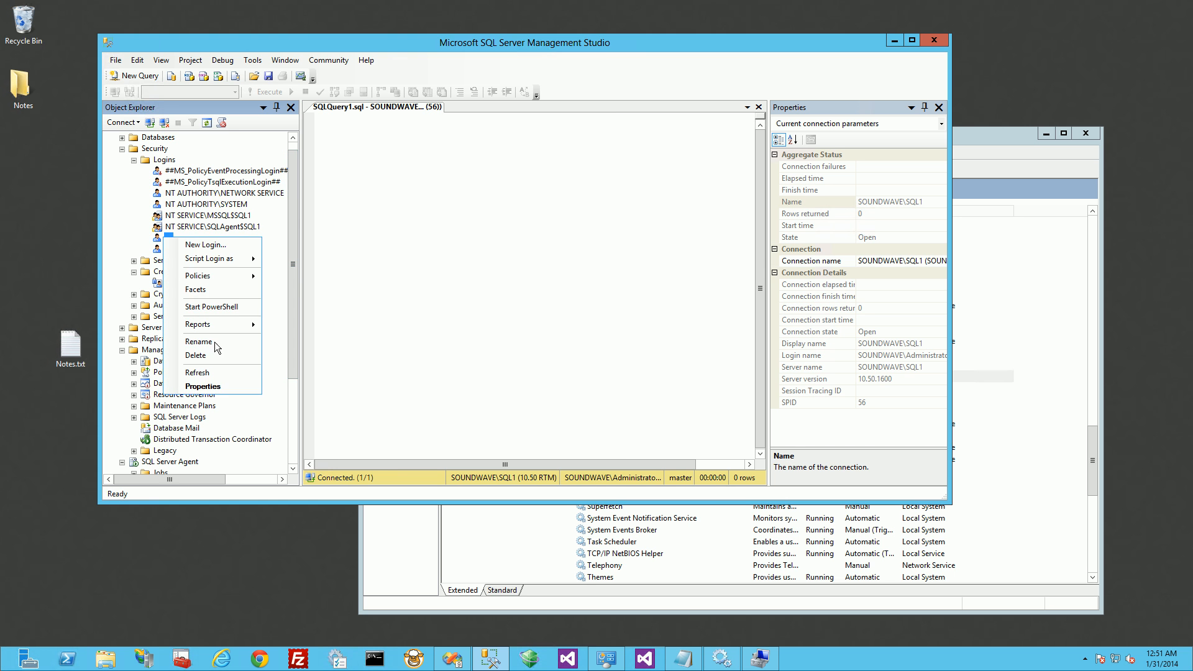
click(217, 390)
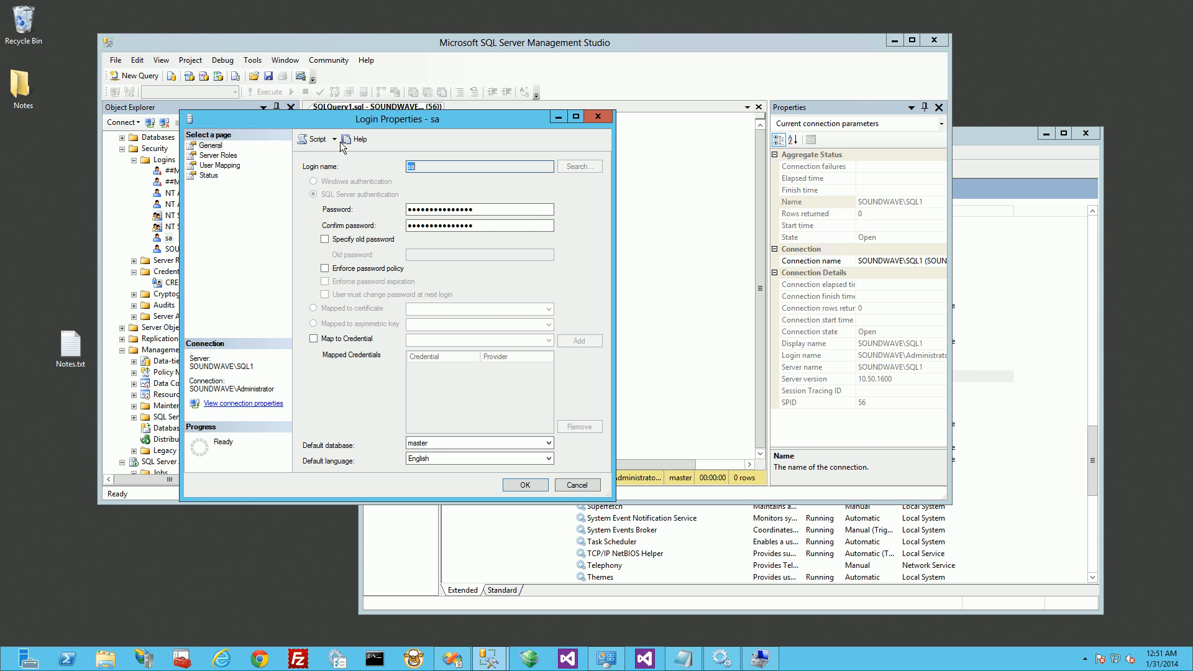
drag(371, 125, 519, 186)
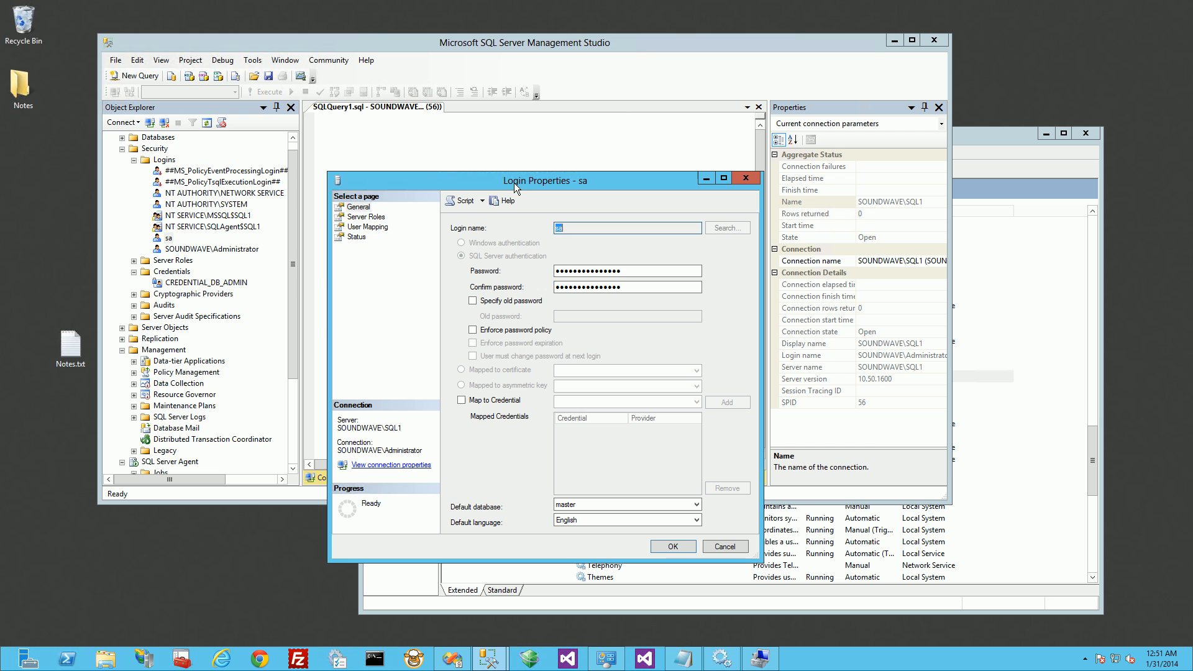
Step: Review the sa login's server roles, user mapping and status settings, and return to its general settings
click(366, 217)
click(367, 227)
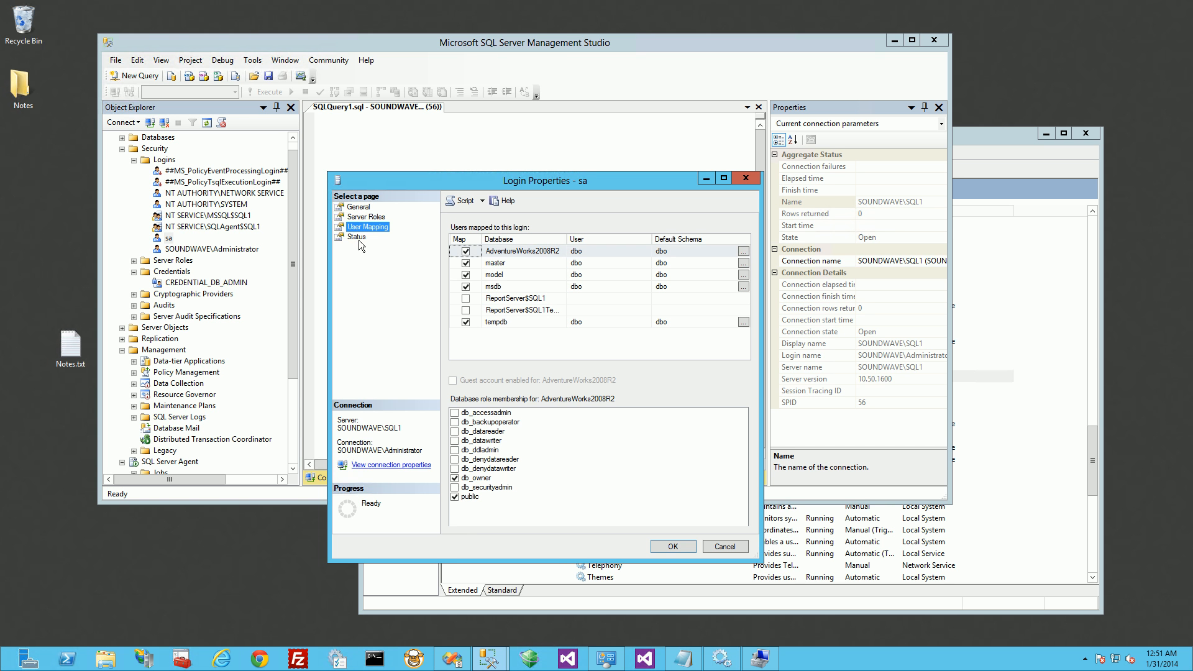
click(357, 241)
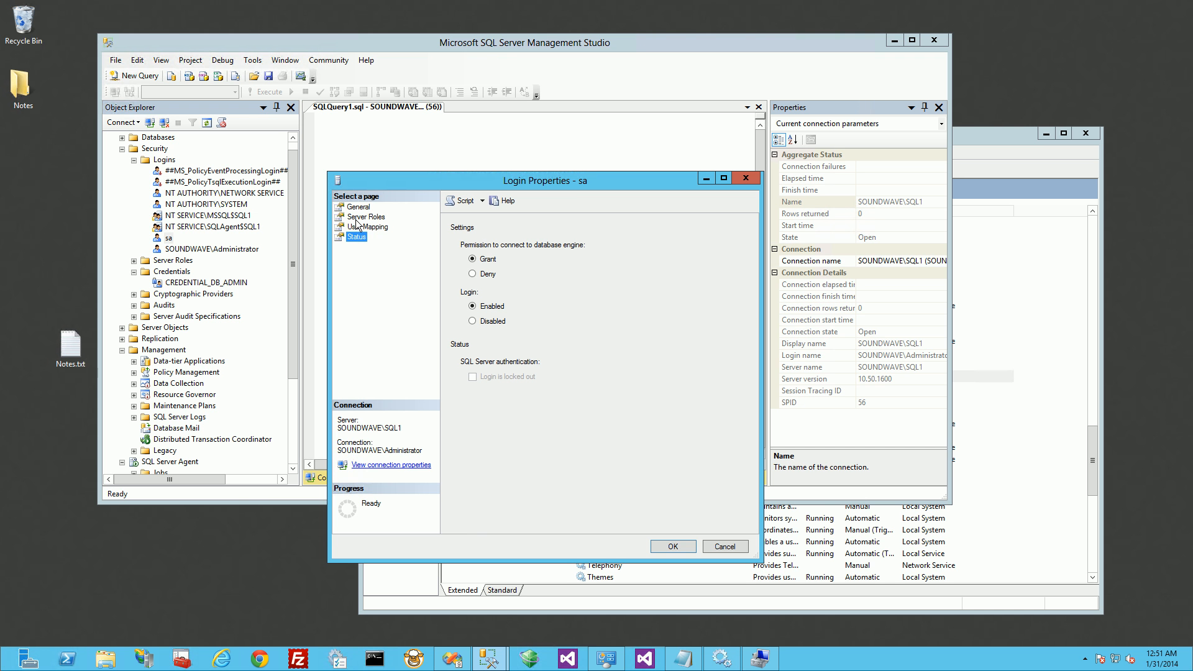
click(357, 217)
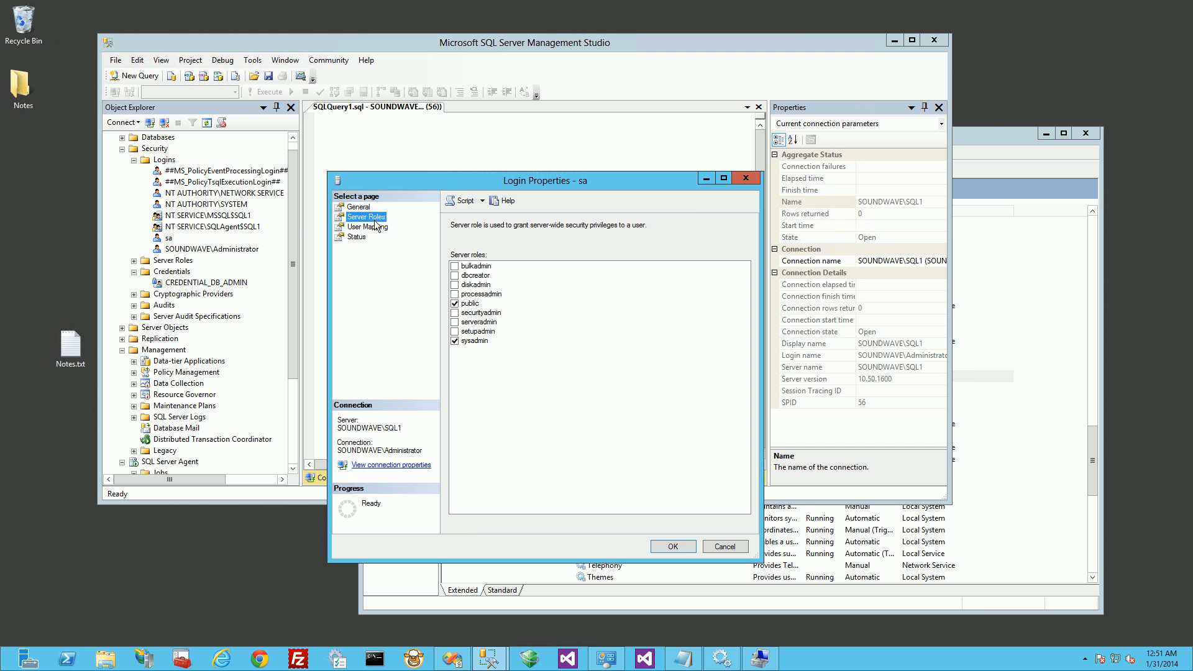
click(360, 207)
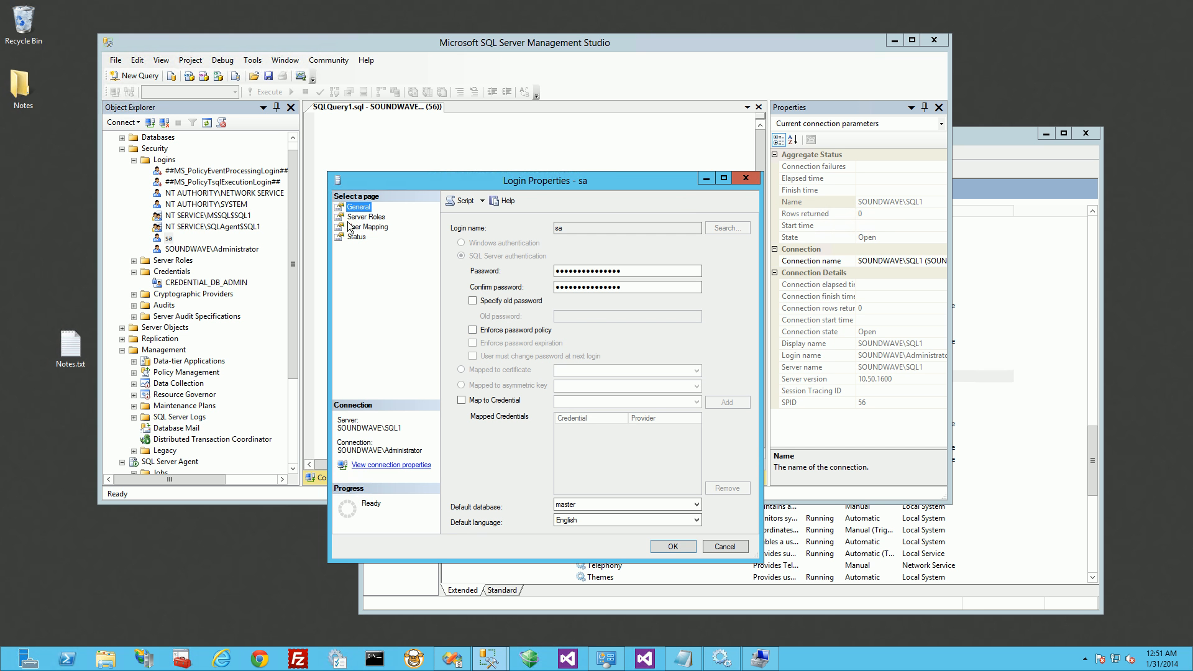
Step: Enable credential mapping for the sa login and choose CREDENTIAL_DB_ADMIN as the credential
click(504, 402)
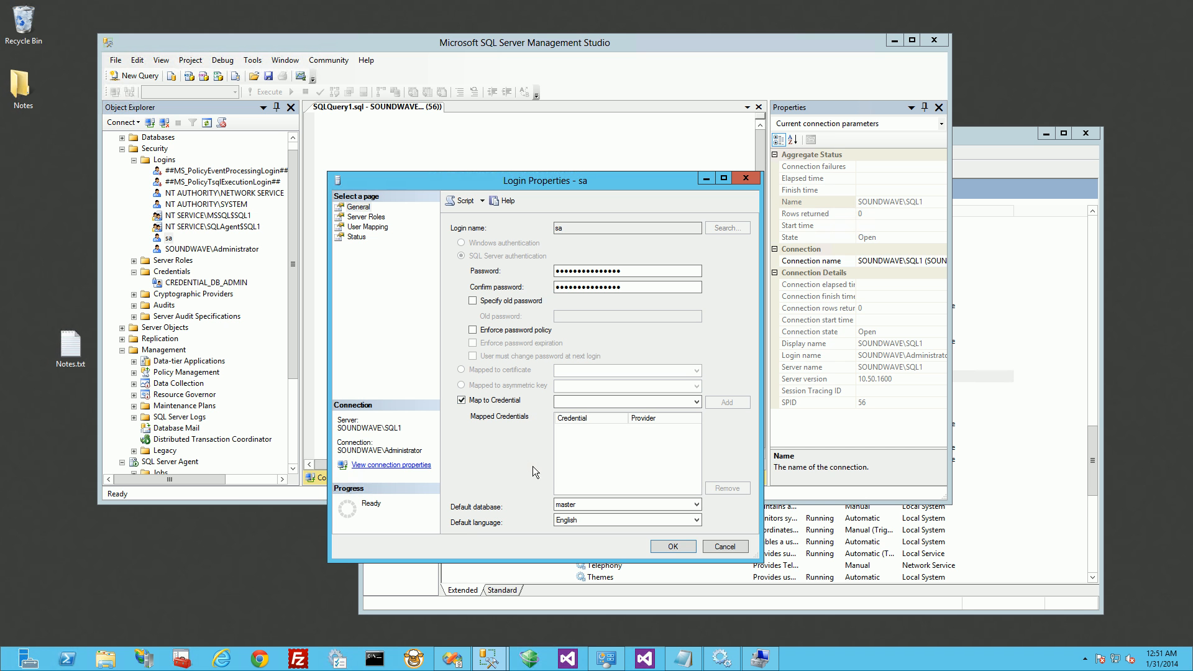
click(696, 402)
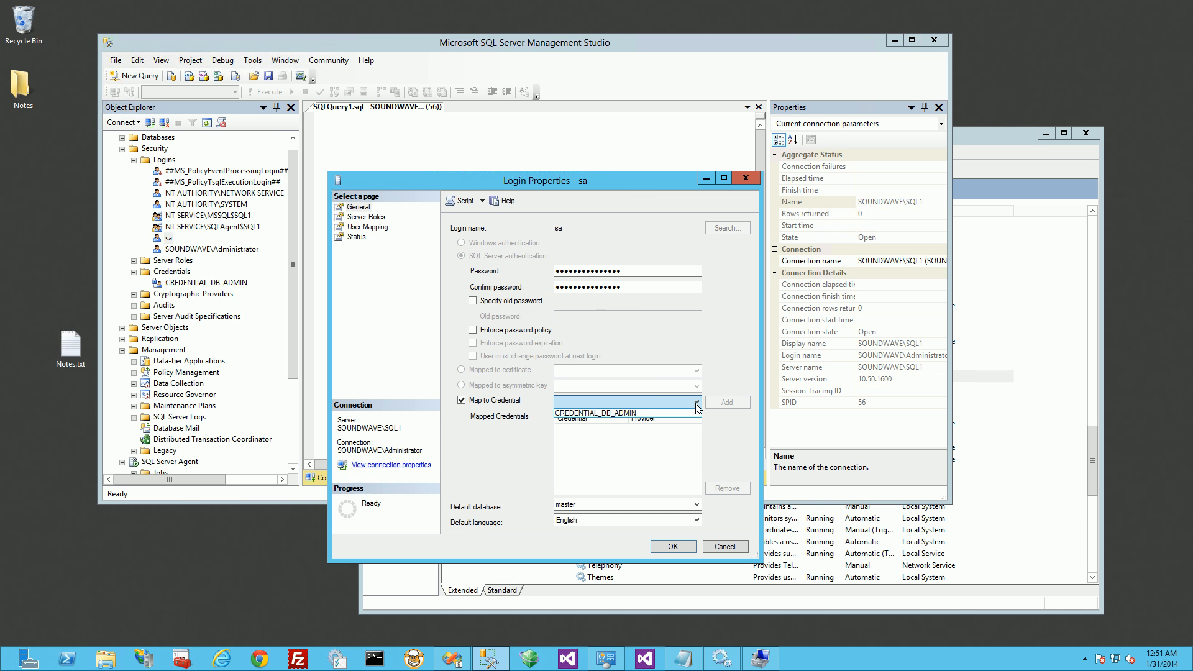
click(626, 413)
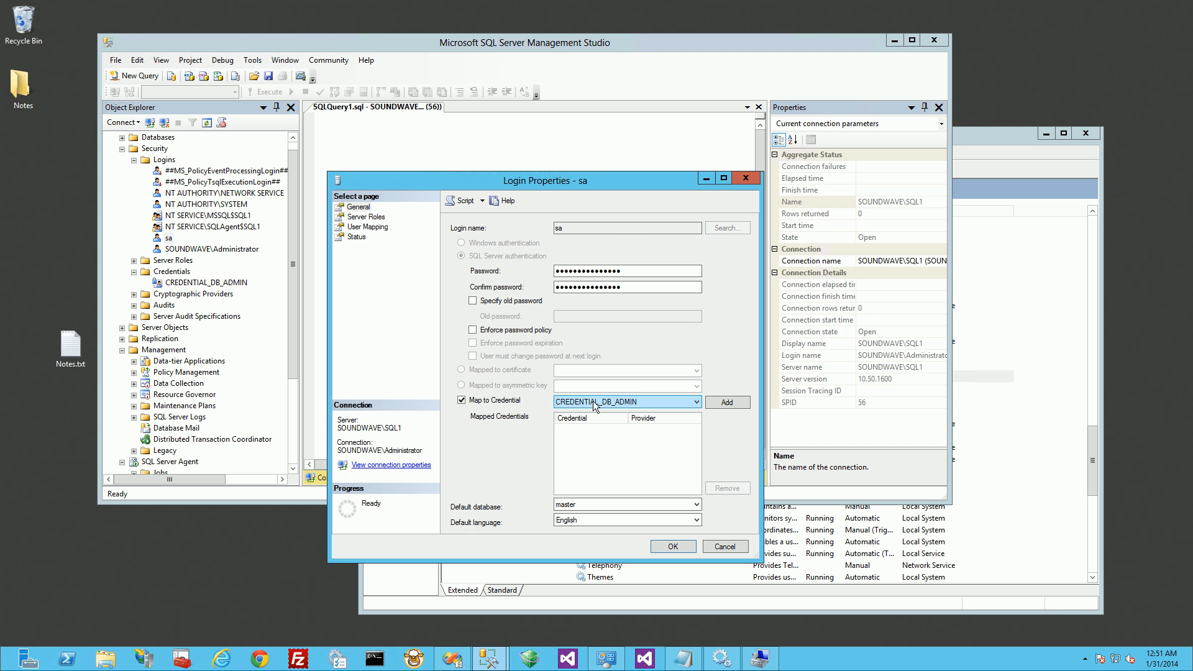
Step: Try to script the sa login change to a new query window
click(483, 201)
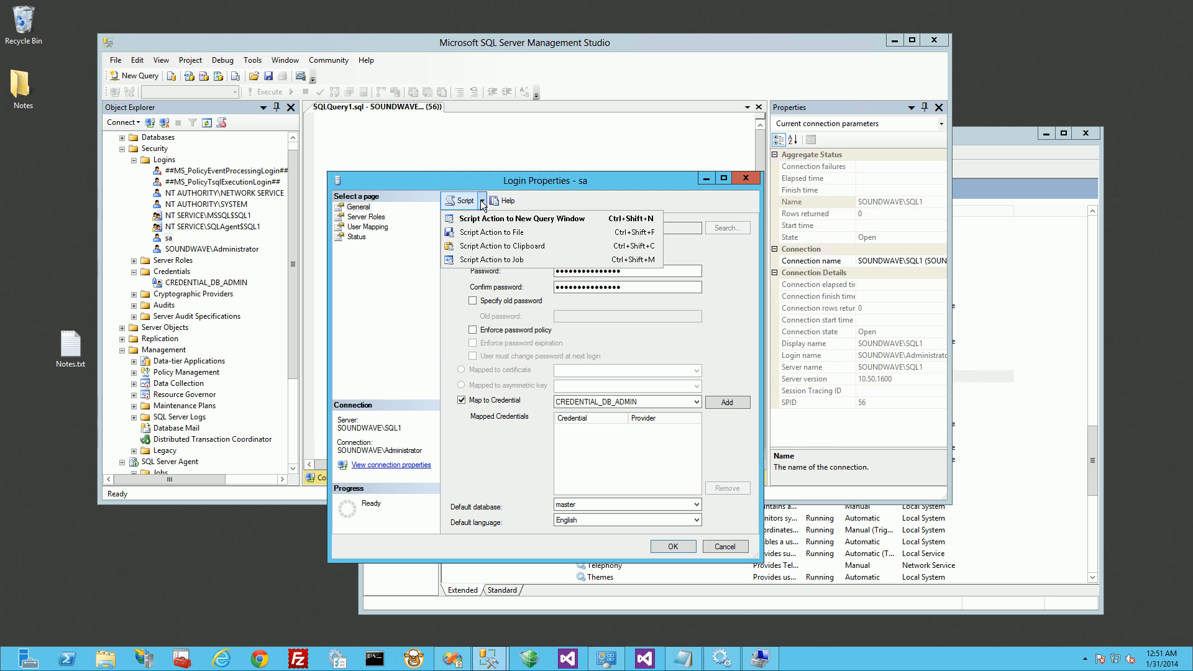
click(483, 219)
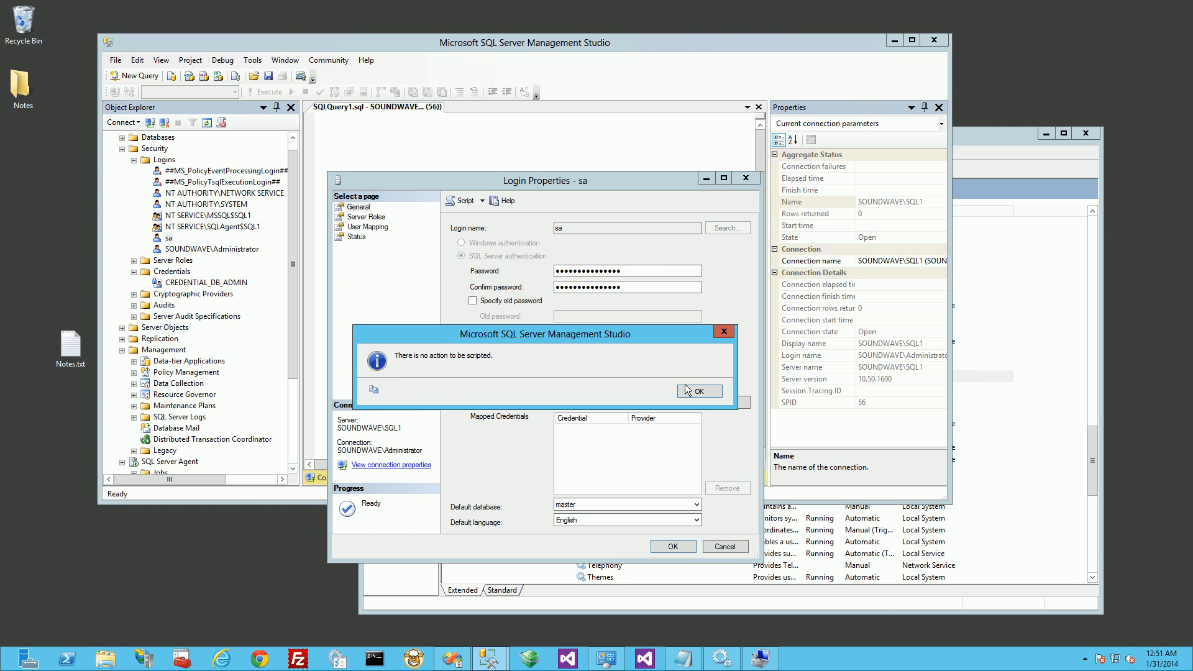
click(699, 391)
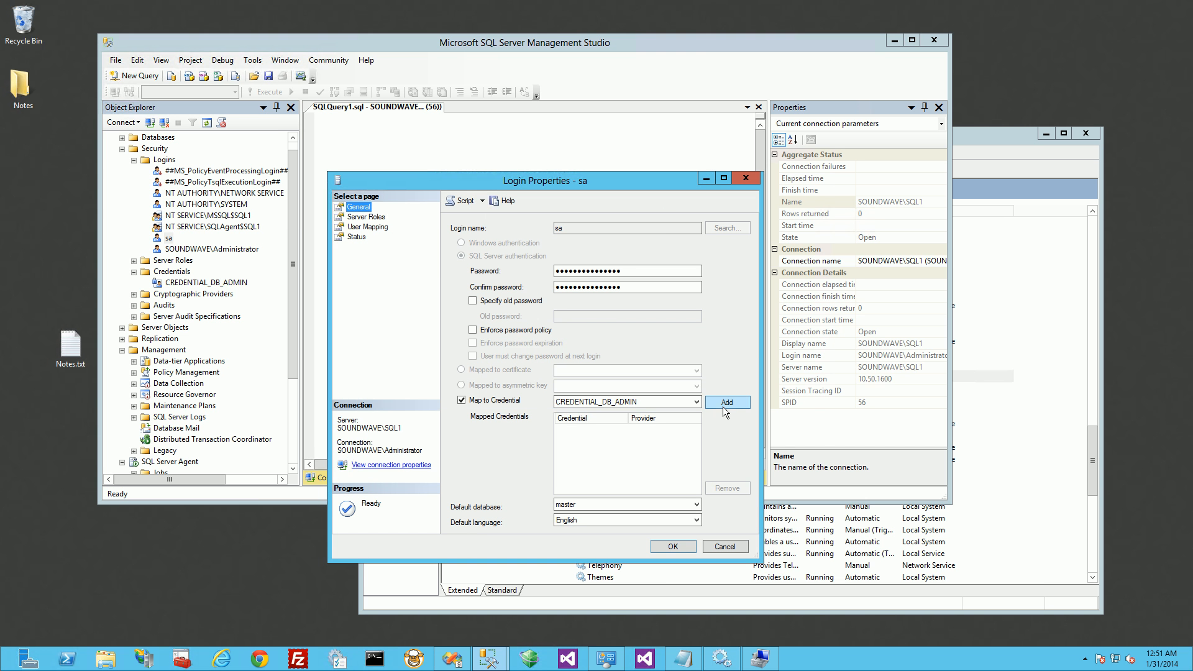
Step: Add CREDENTIAL_DB_ADMIN to the sa login's mapped credentials and save it, scripting the change to a new query window first
click(722, 405)
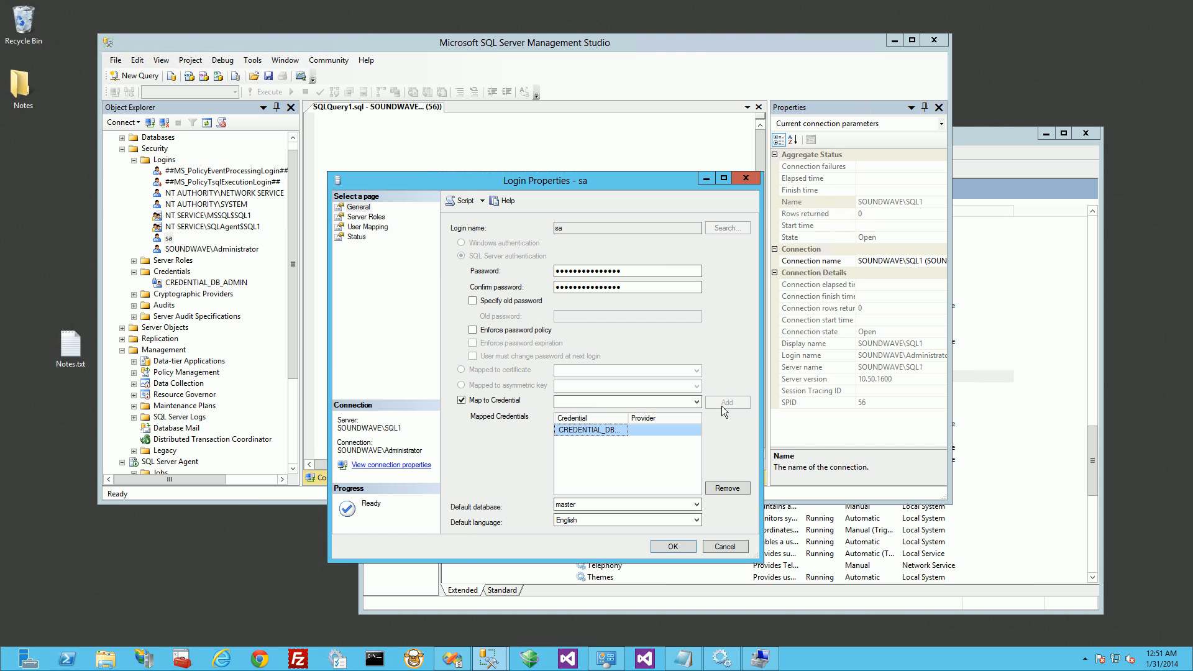
click(478, 203)
click(487, 221)
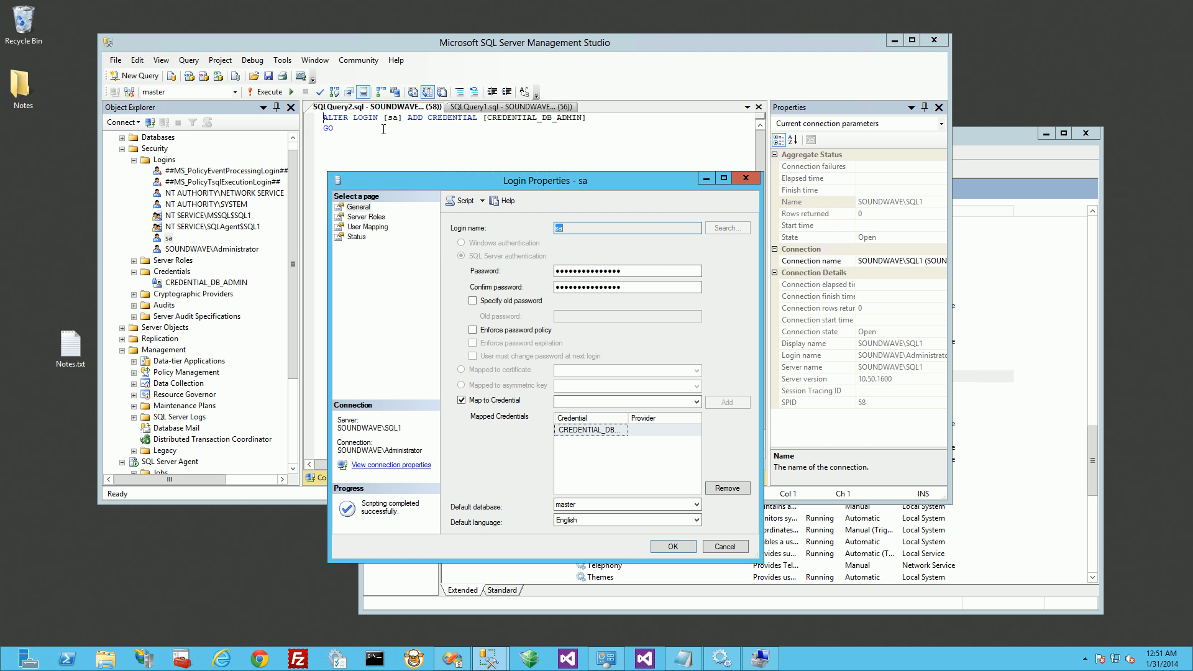
drag(347, 128, 313, 111)
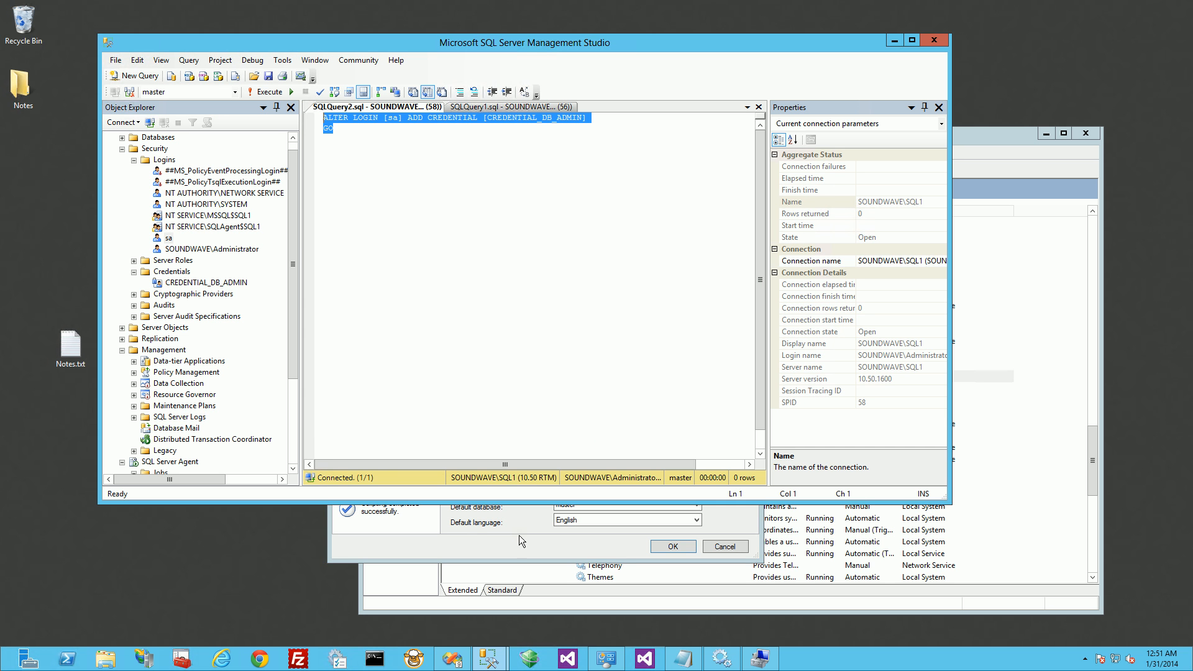
click(535, 547)
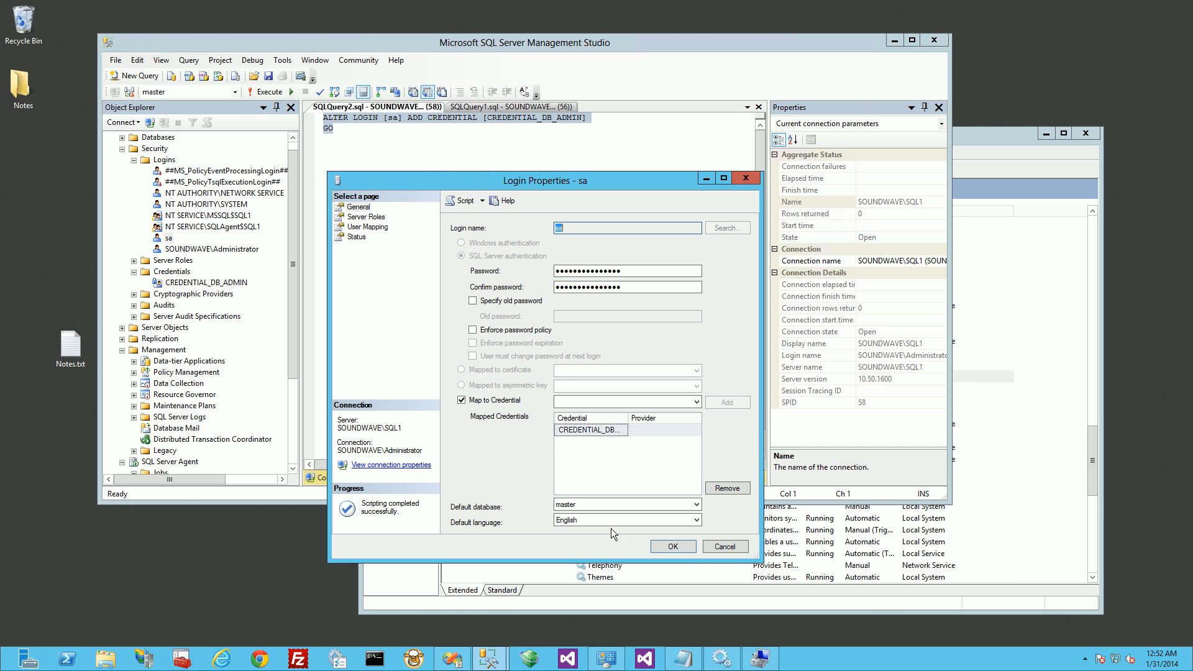
click(673, 546)
Step: Open the Diff BAckup step of the IntraDay Differential Backup job and check which Run as accounts it offers
click(293, 434)
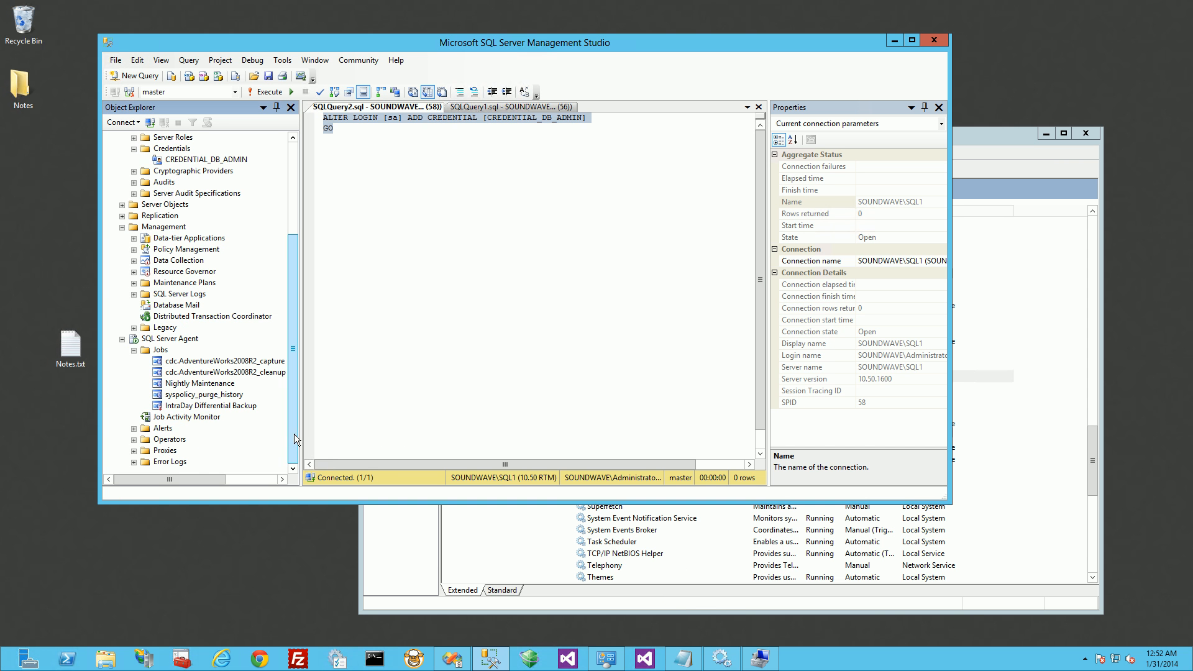
click(187, 407)
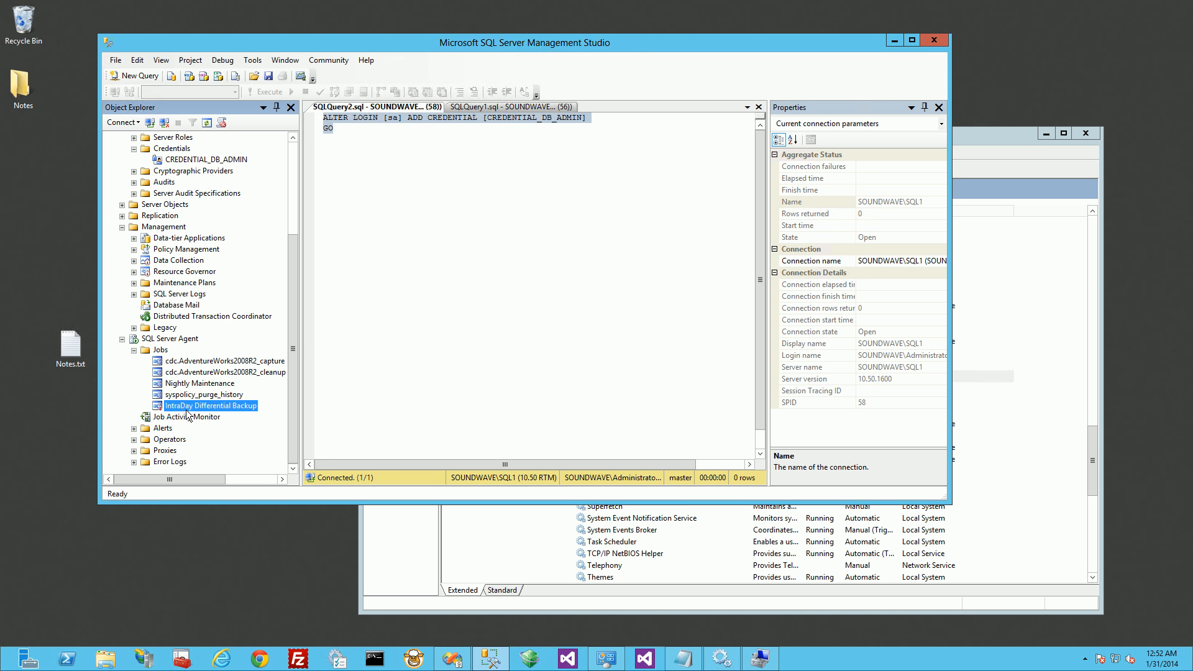
right_click(222, 408)
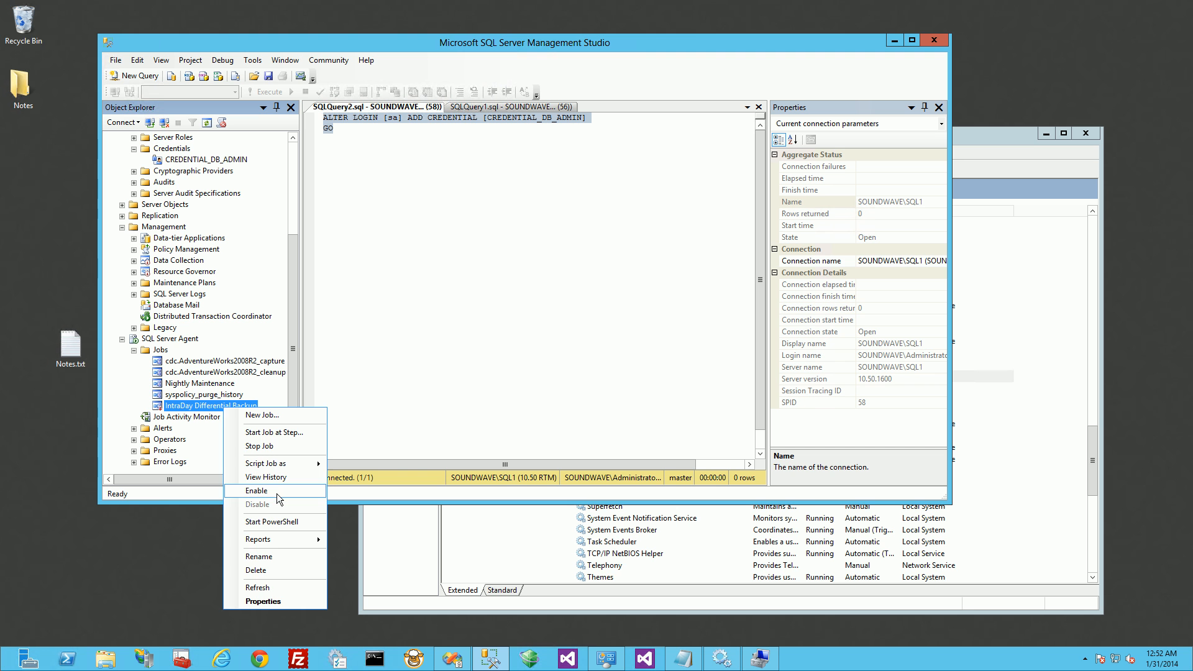
click(185, 410)
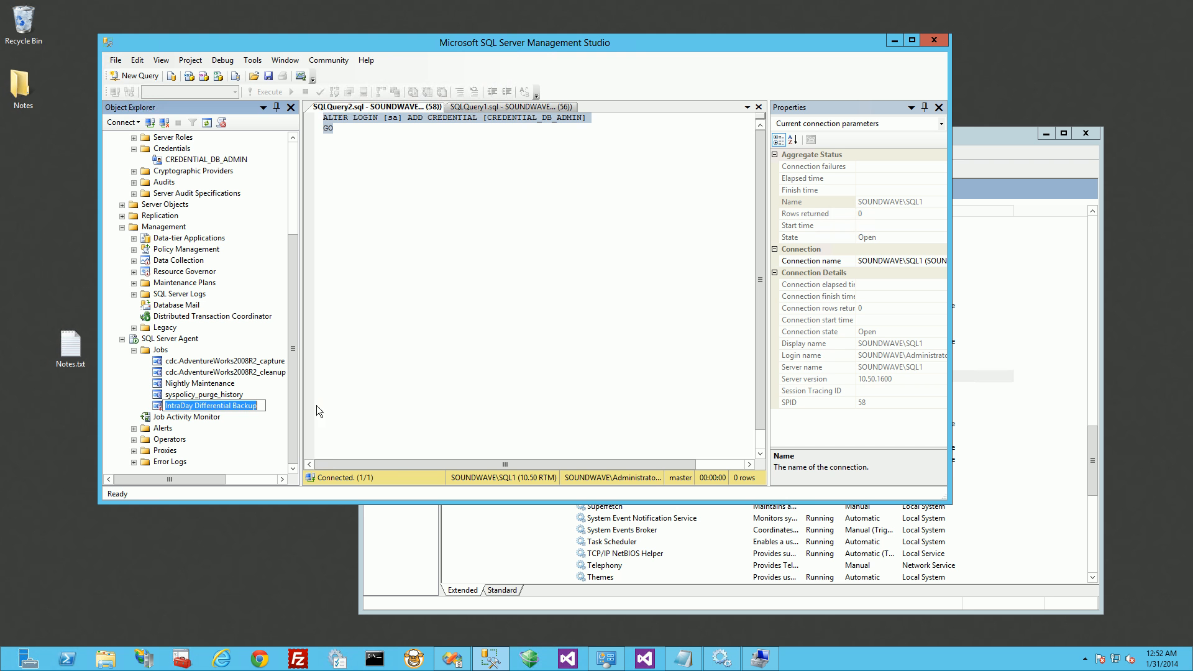
click(336, 408)
right_click(248, 407)
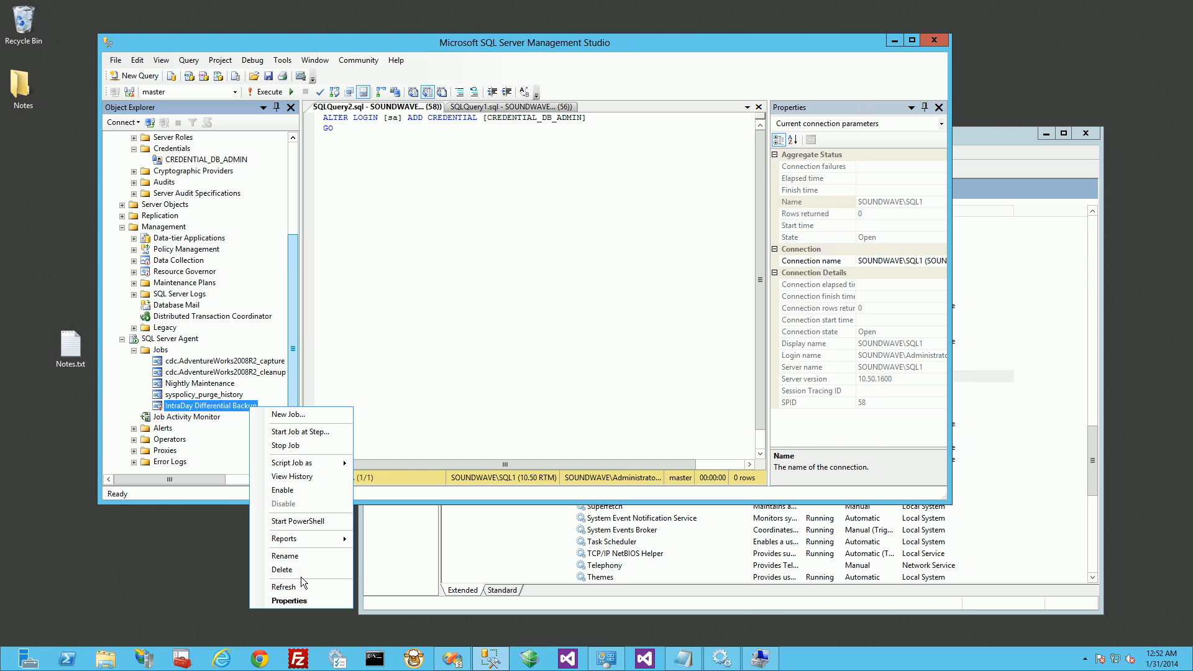
click(302, 598)
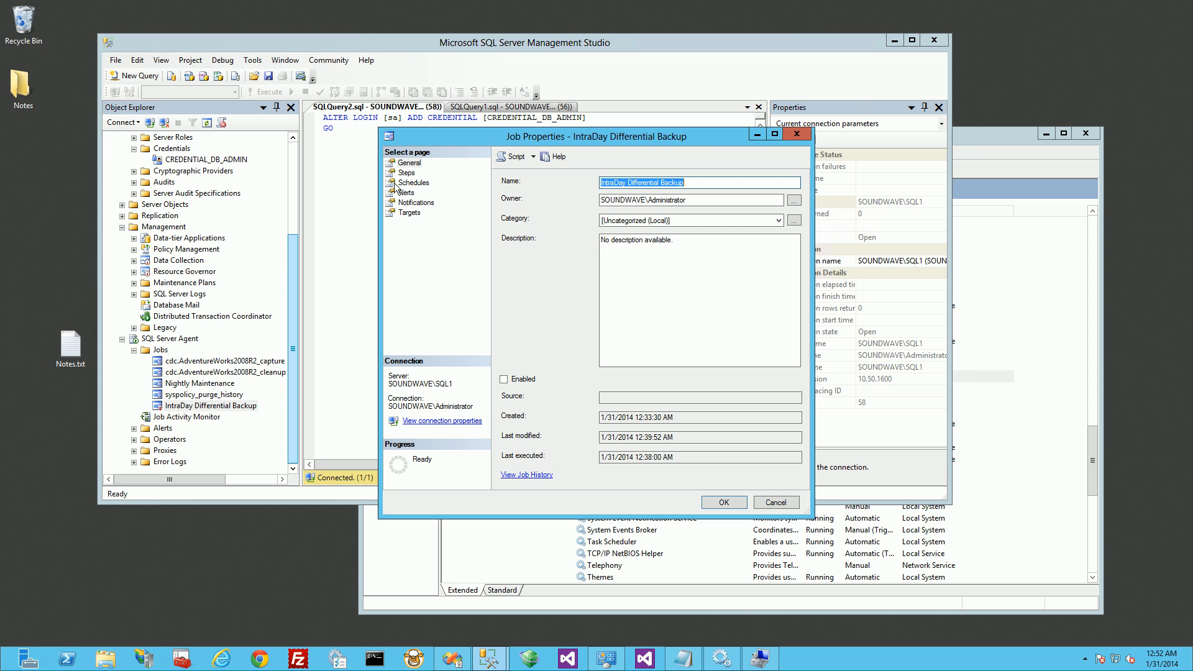
click(406, 174)
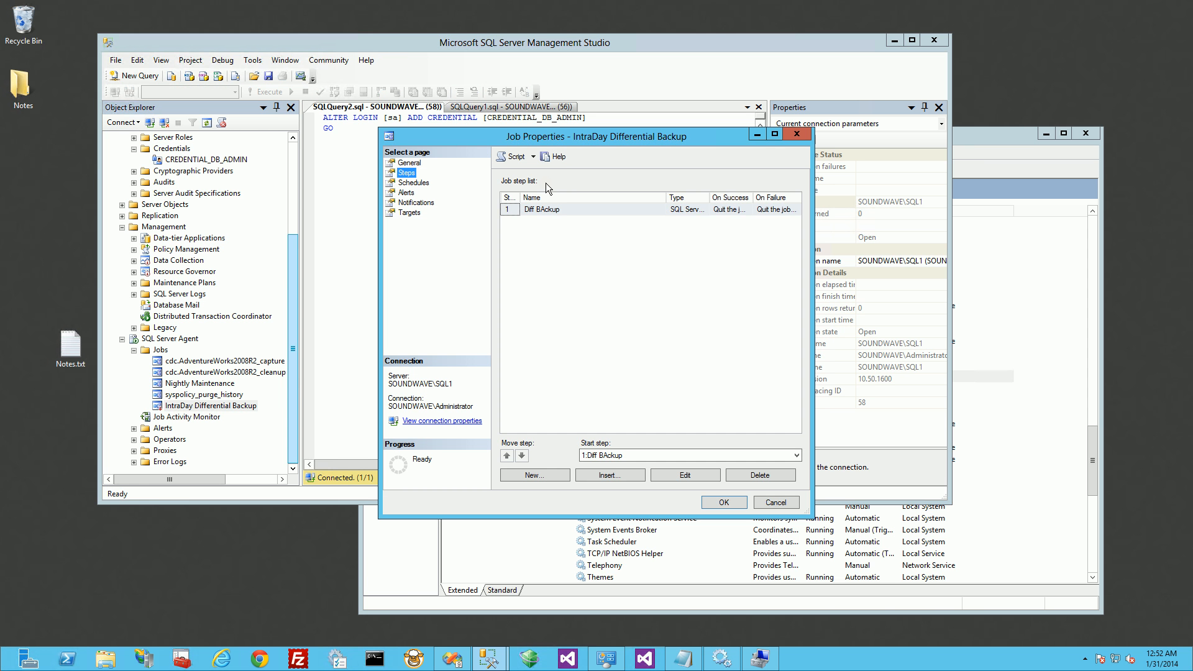
double_click(590, 212)
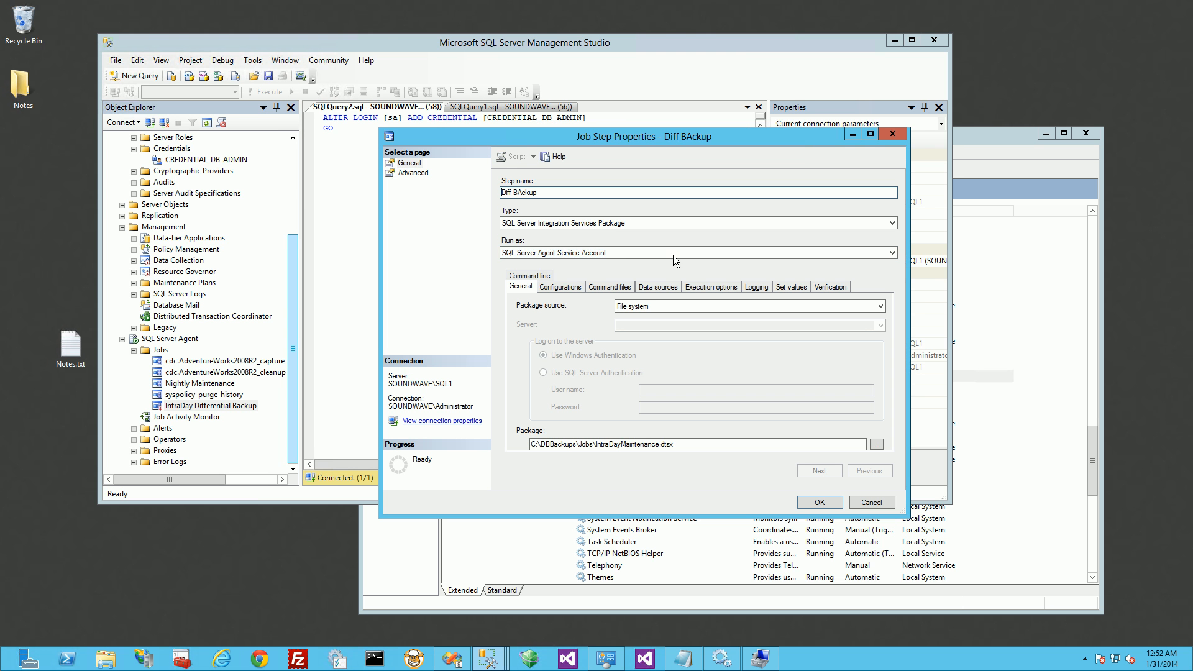
click(624, 249)
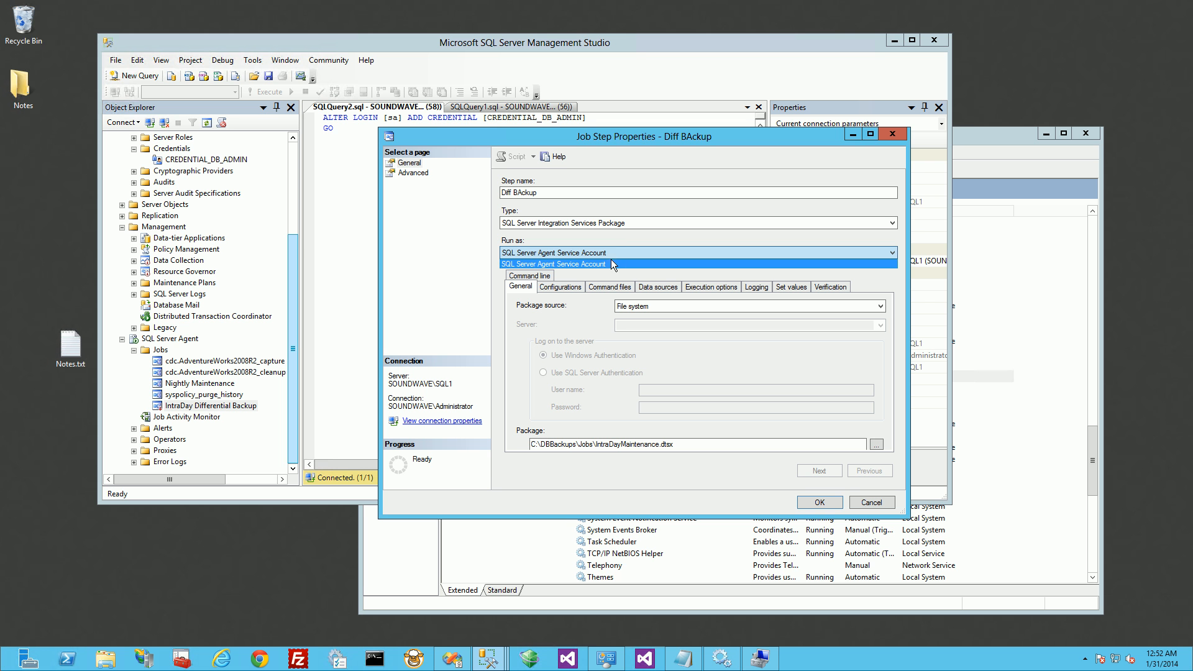
click(567, 256)
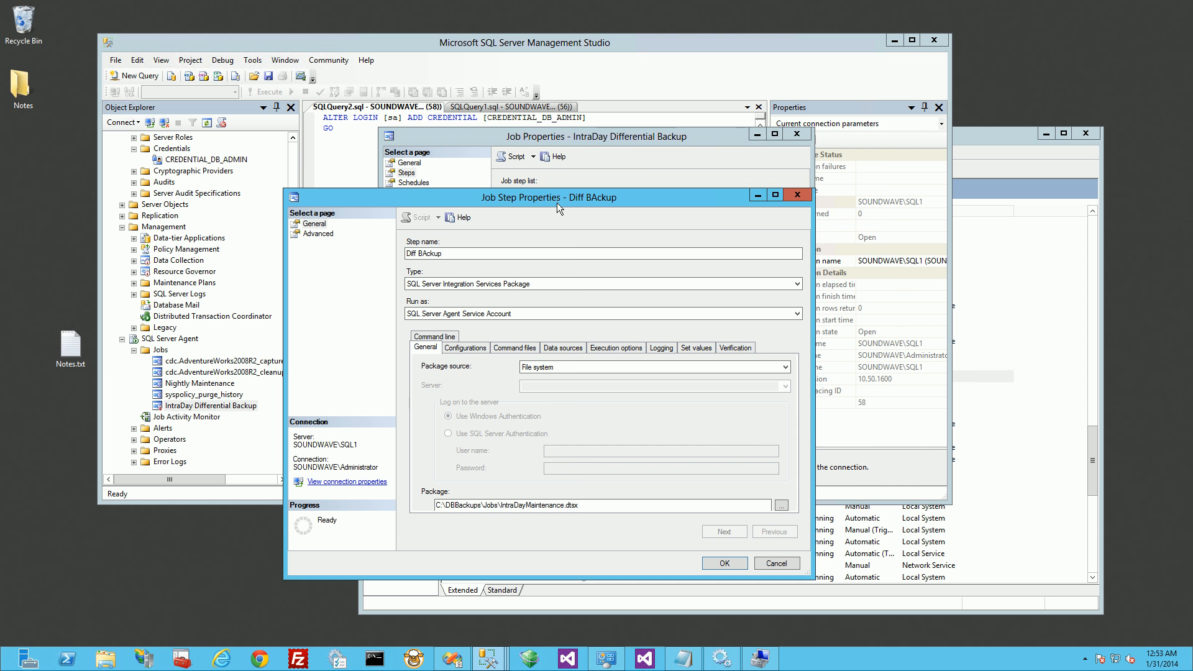
Step: Check the Log On As accounts of the SQL1 and SQL2 database services in Services, and close the Diff BAckup step's properties
click(1044, 287)
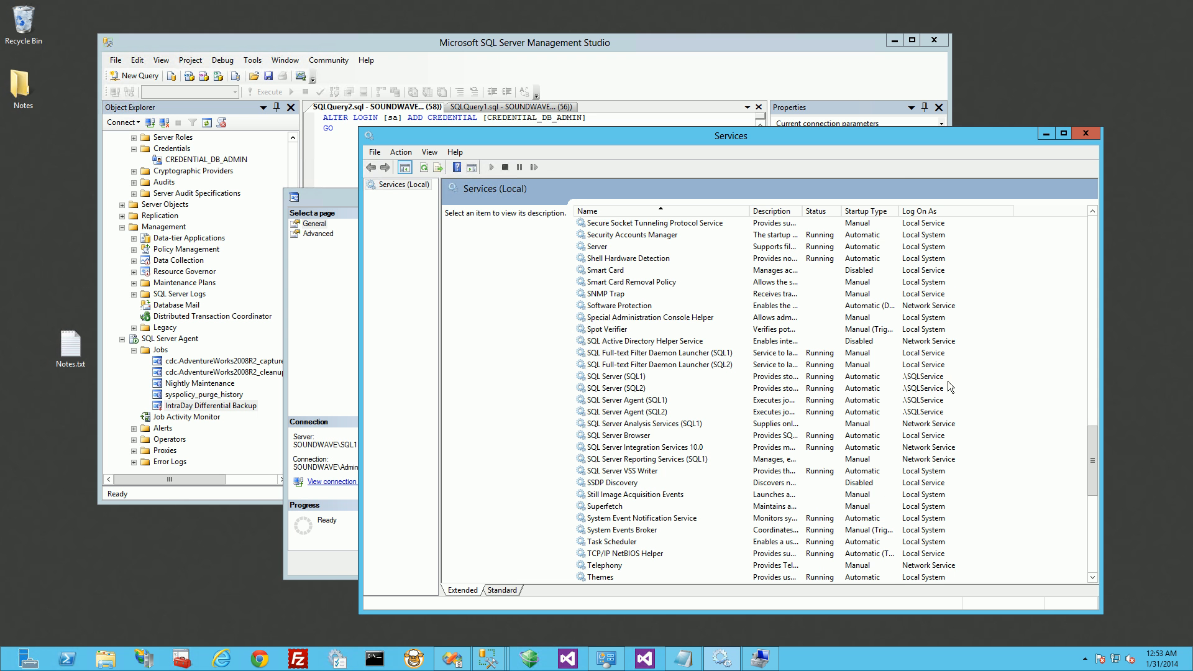
click(883, 377)
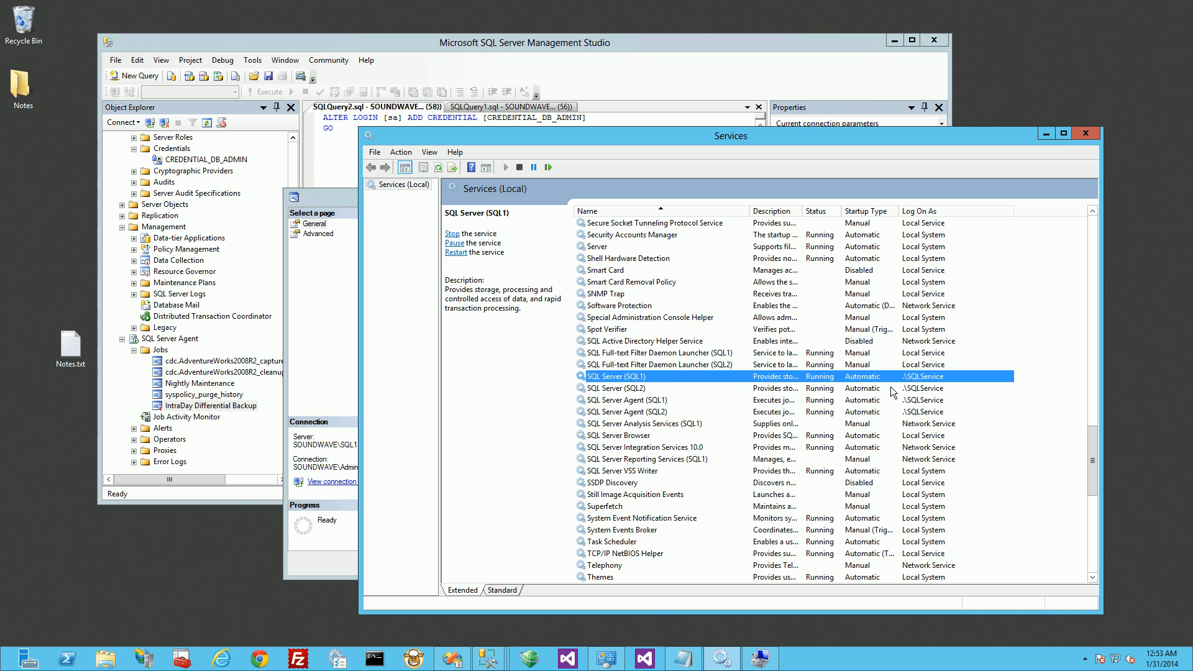
click(942, 389)
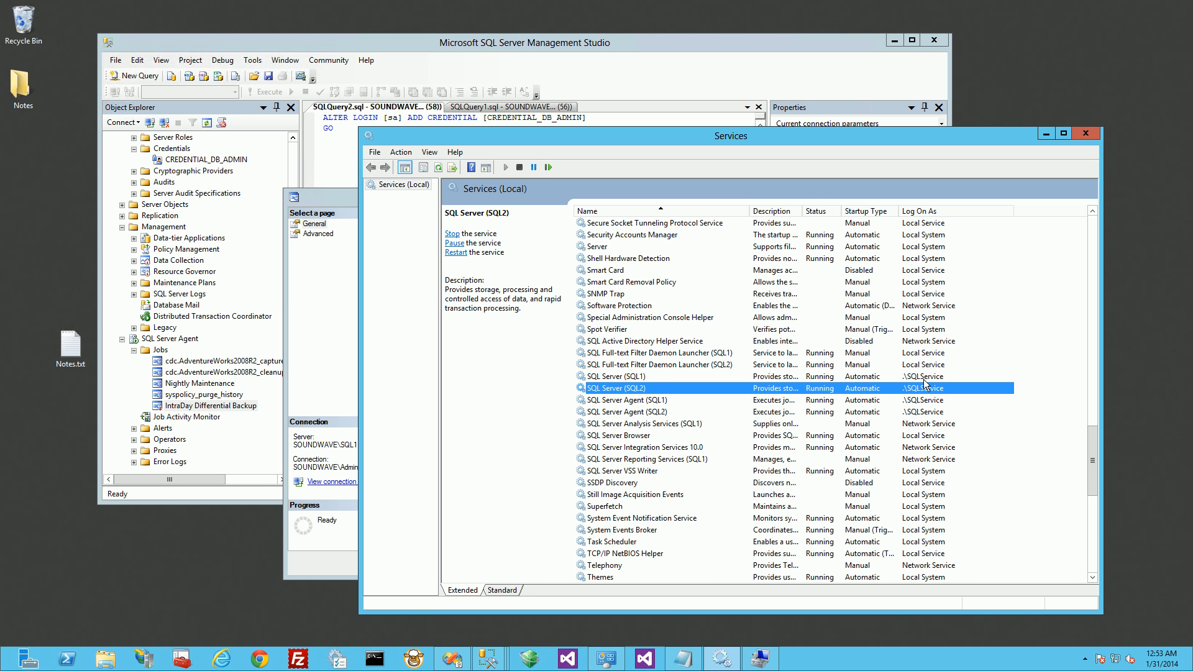
click(924, 380)
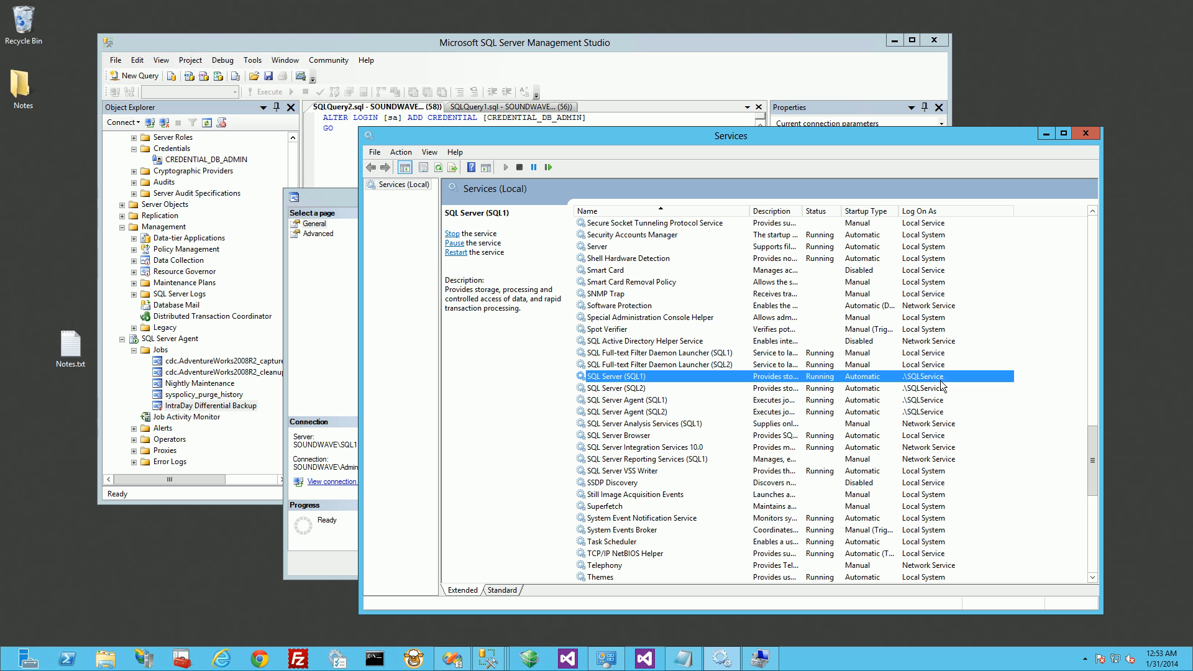
click(912, 390)
click(330, 198)
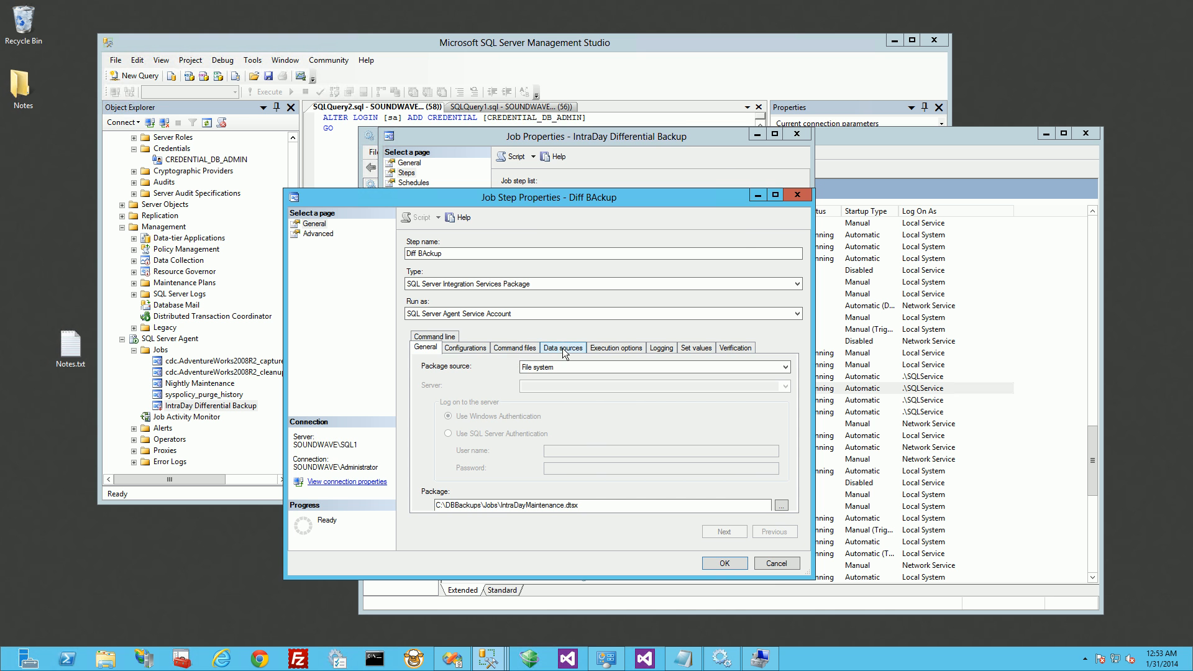
click(798, 195)
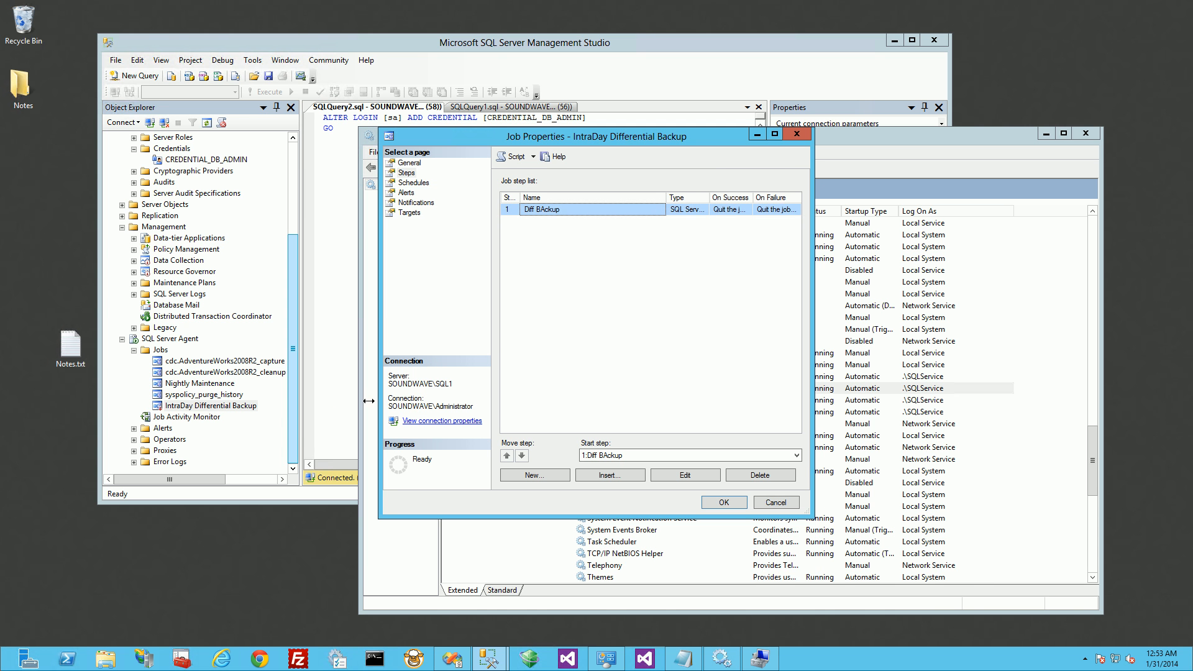
Step: Start a new SQL Server Agent proxy for SSIS Package Execution and name it SSIS_Proxy_User
click(134, 451)
drag(293, 429, 296, 454)
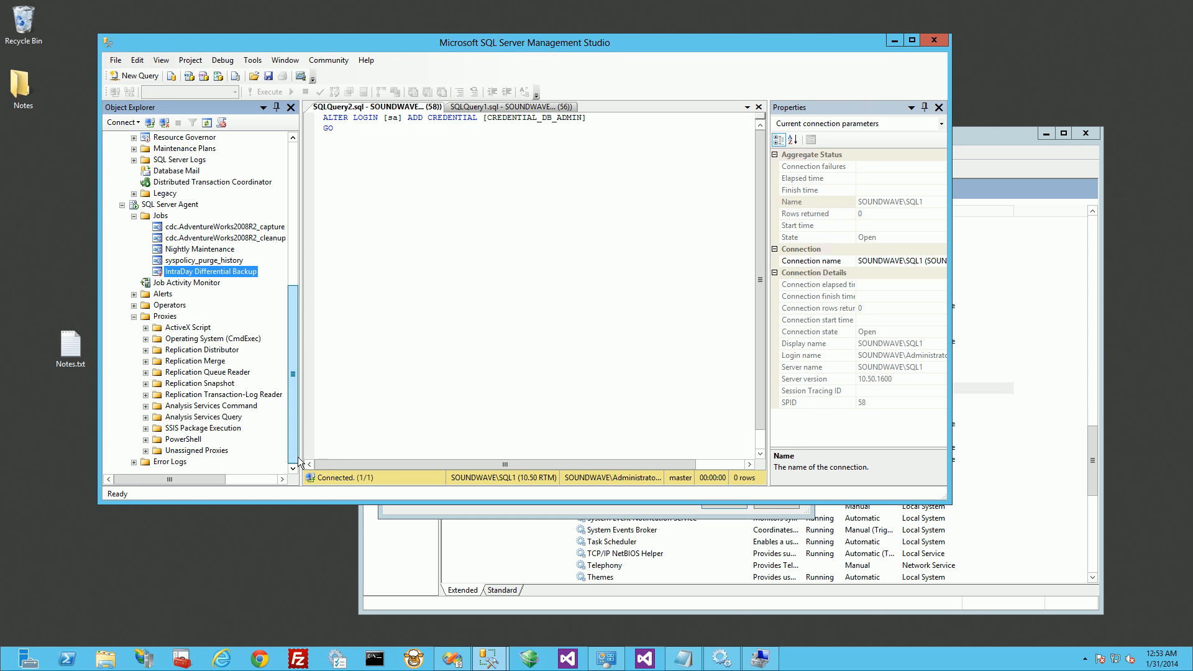
click(195, 432)
right_click(195, 432)
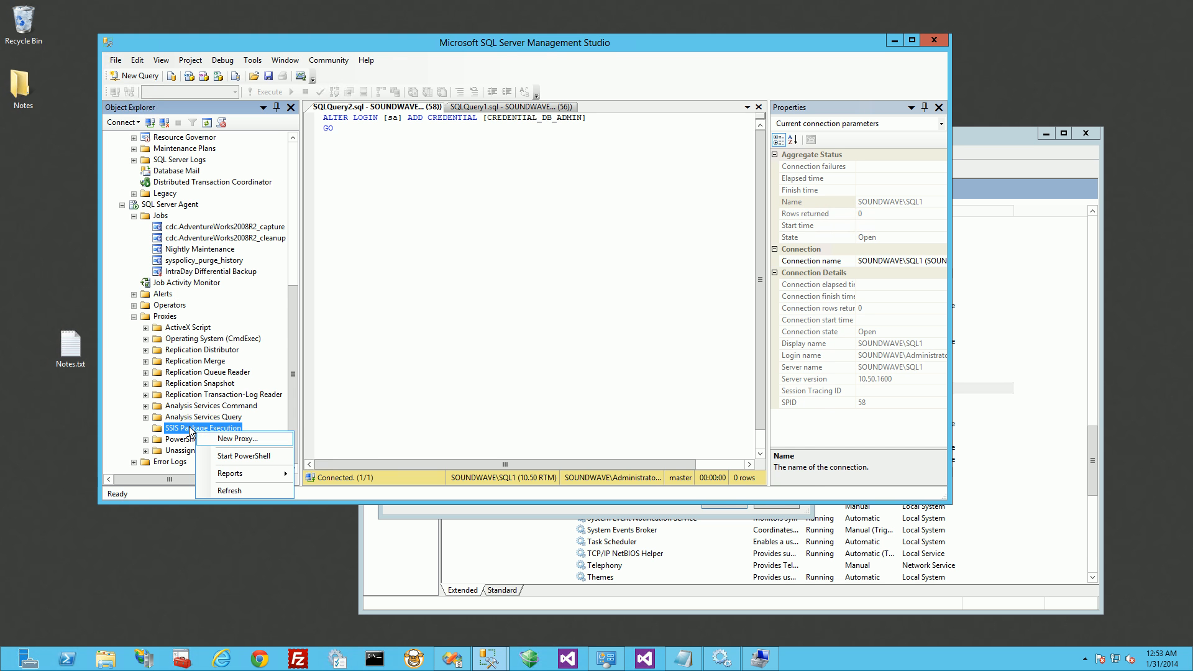
click(235, 438)
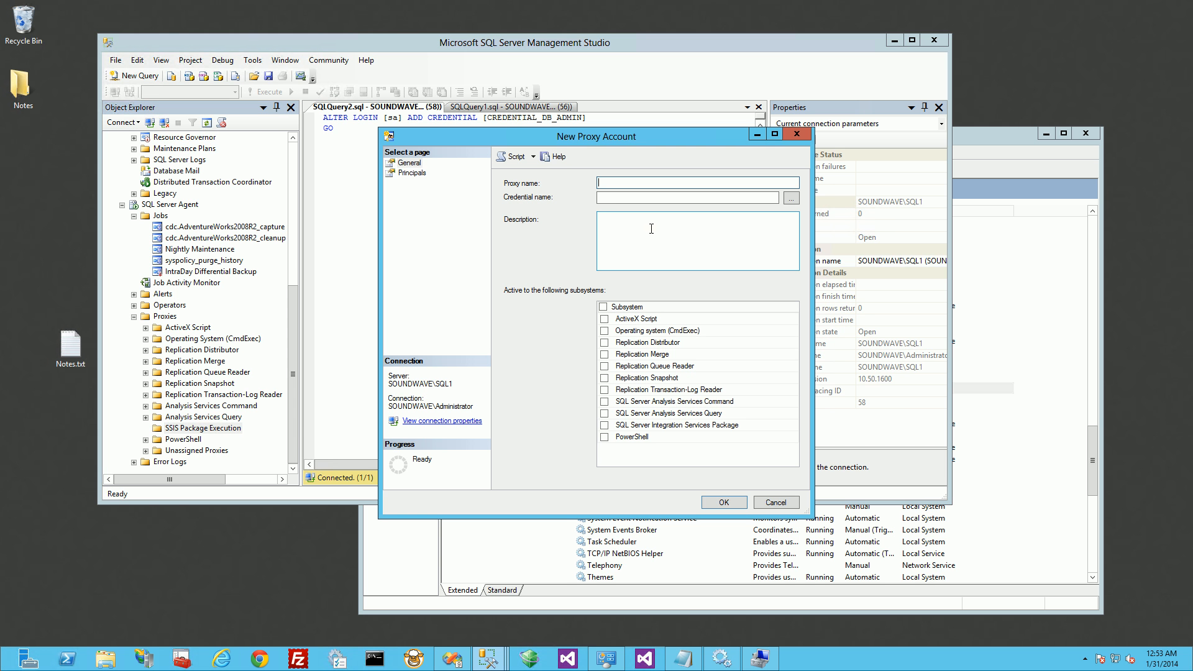
text(SSIS_Proxy_User)
Step: Open the credential selection for the new proxy and enter CR as the object name
click(790, 199)
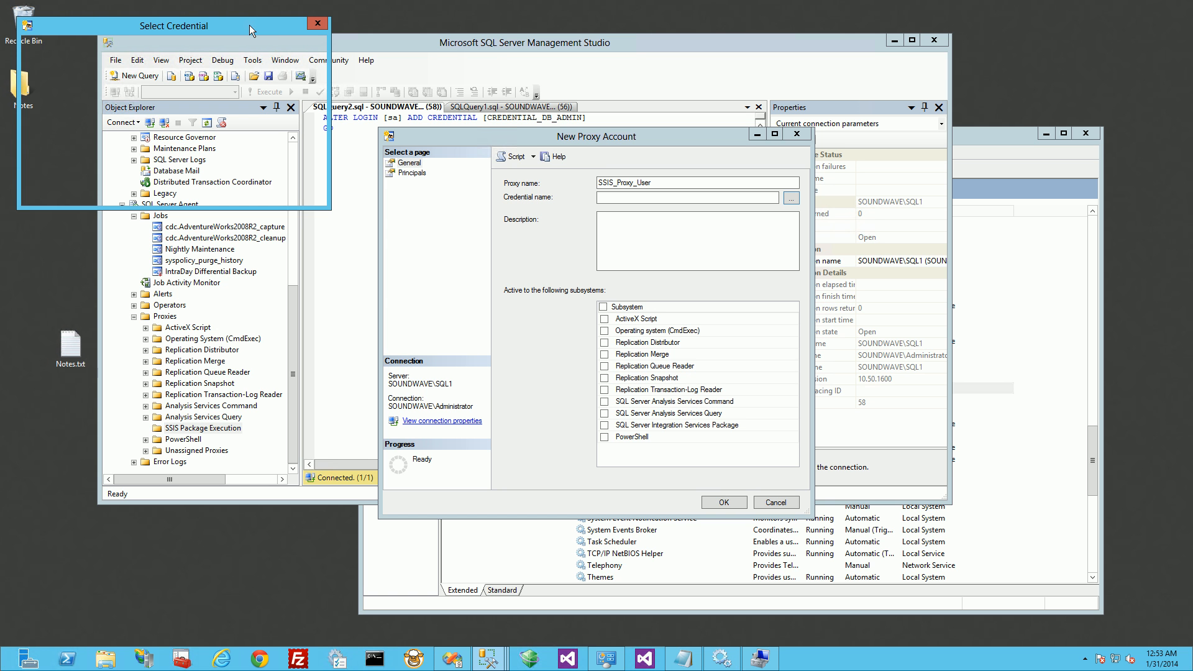
mouse_move(248, 25)
mouse_down()
mouse_move(450, 169)
mouse_move(658, 266)
mouse_up()
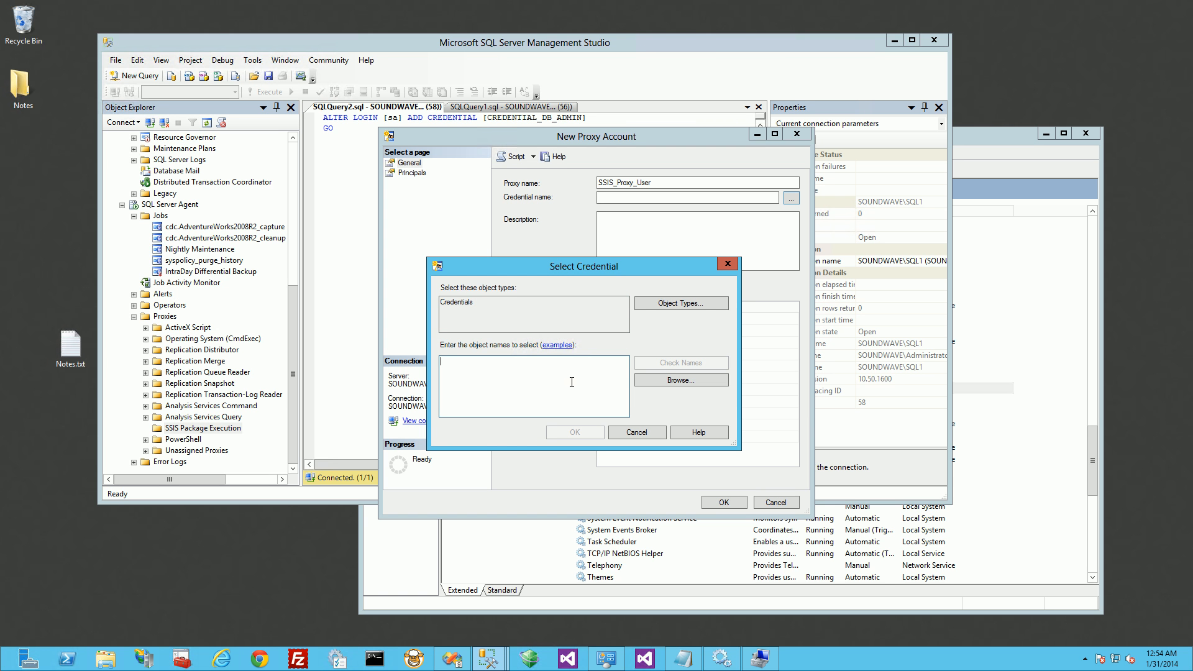
text(CR)
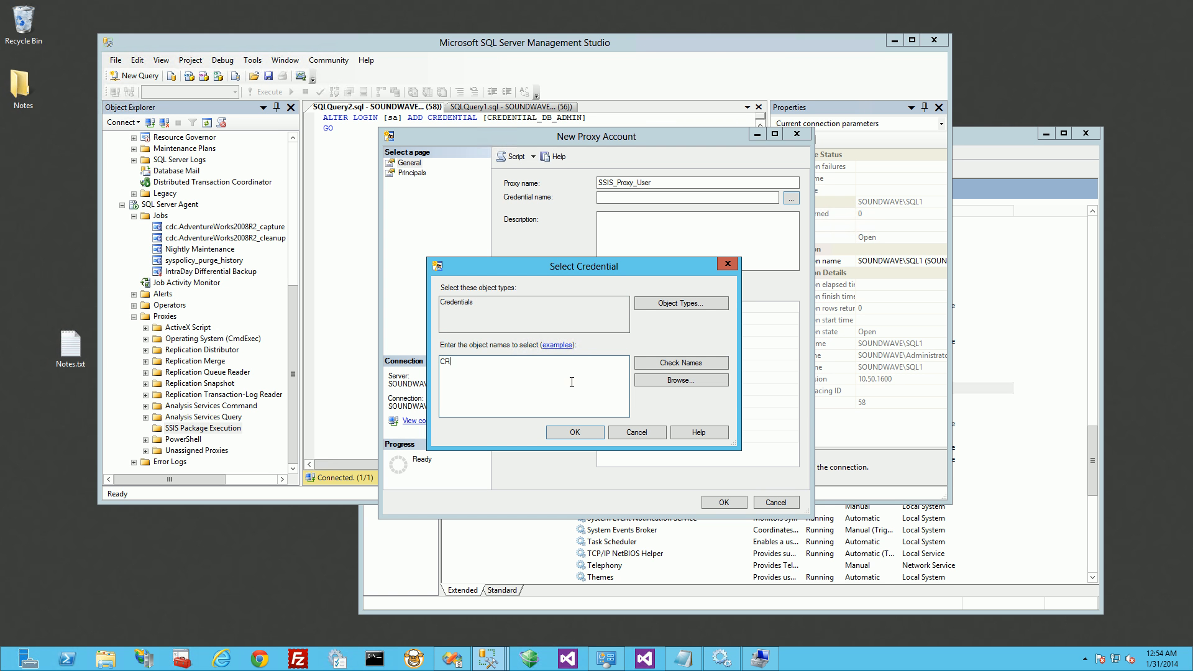
click(696, 378)
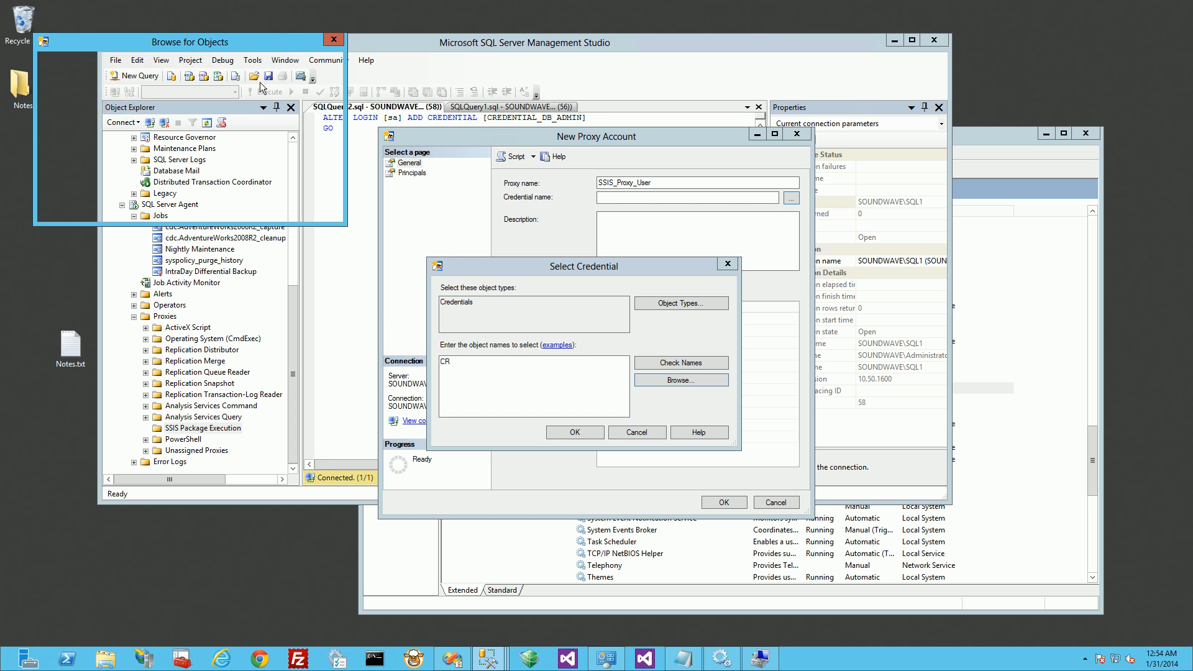
drag(235, 47, 799, 225)
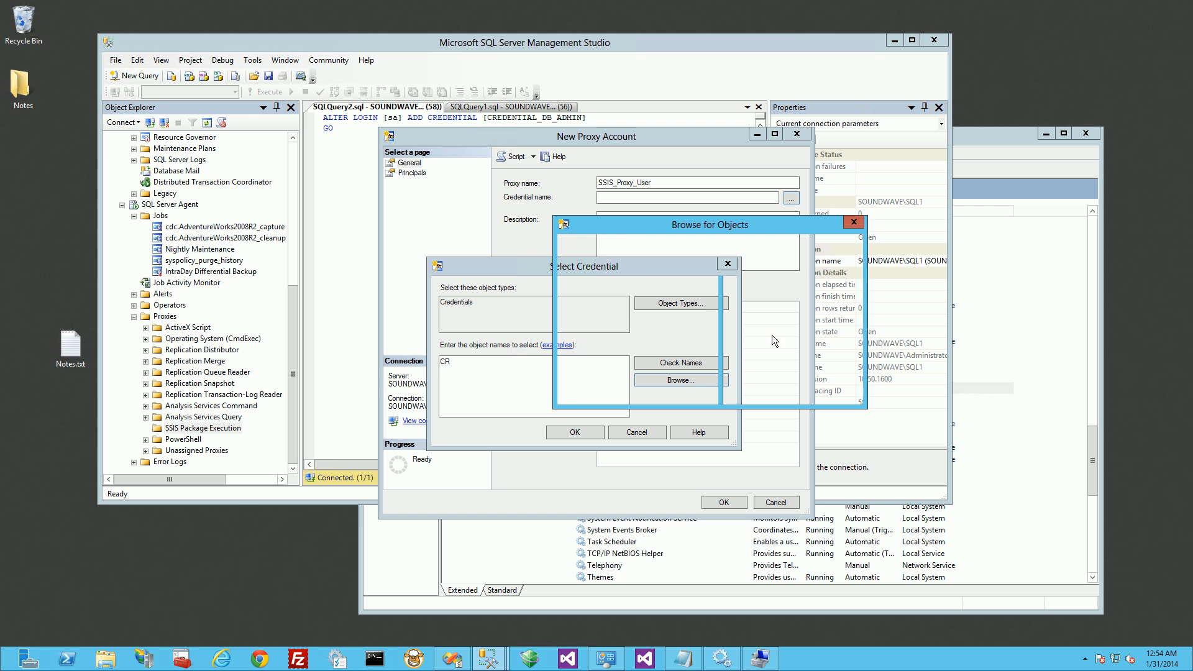
drag(625, 226, 655, 330)
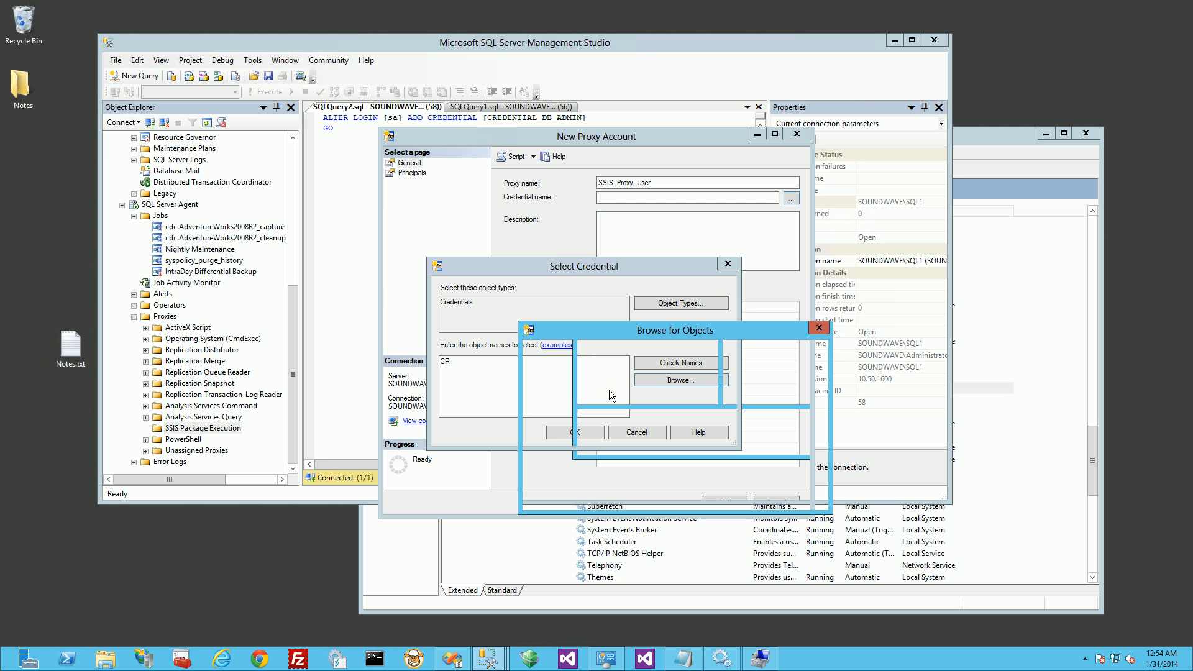
click(819, 328)
click(526, 359)
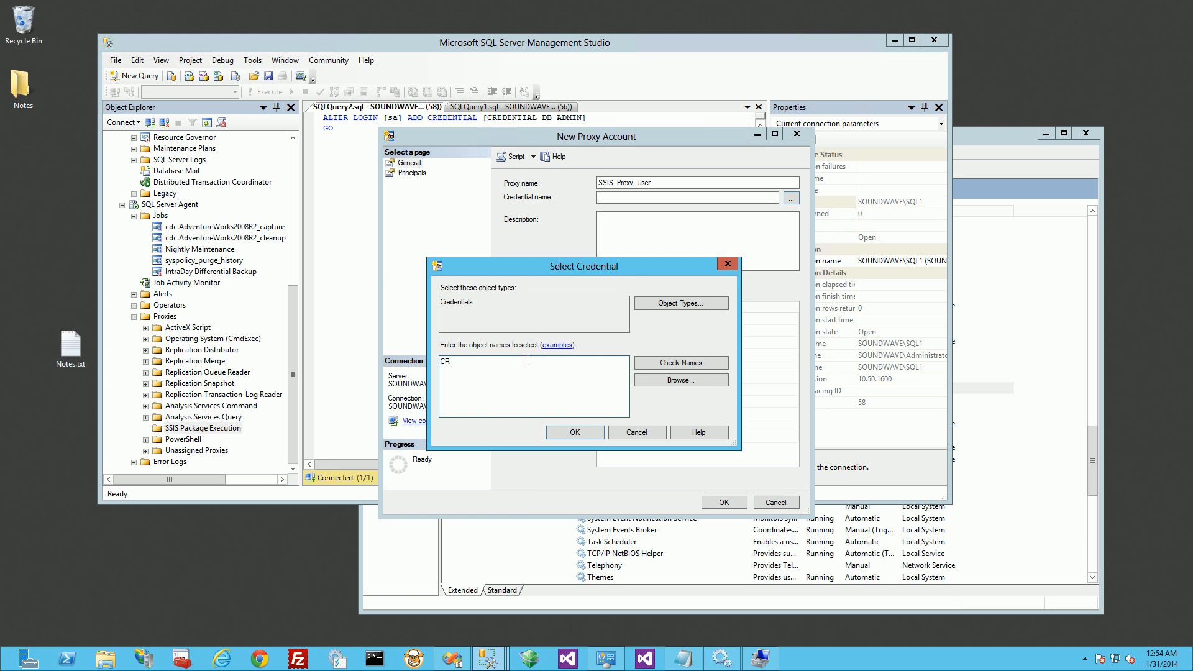
Step: Try to assign the proxy's credential by completing the object name as CREDENTIALS and picking CREDENTIAL_DB_ADMIN from the matching objects
text(EDENTIALS)
click(671, 380)
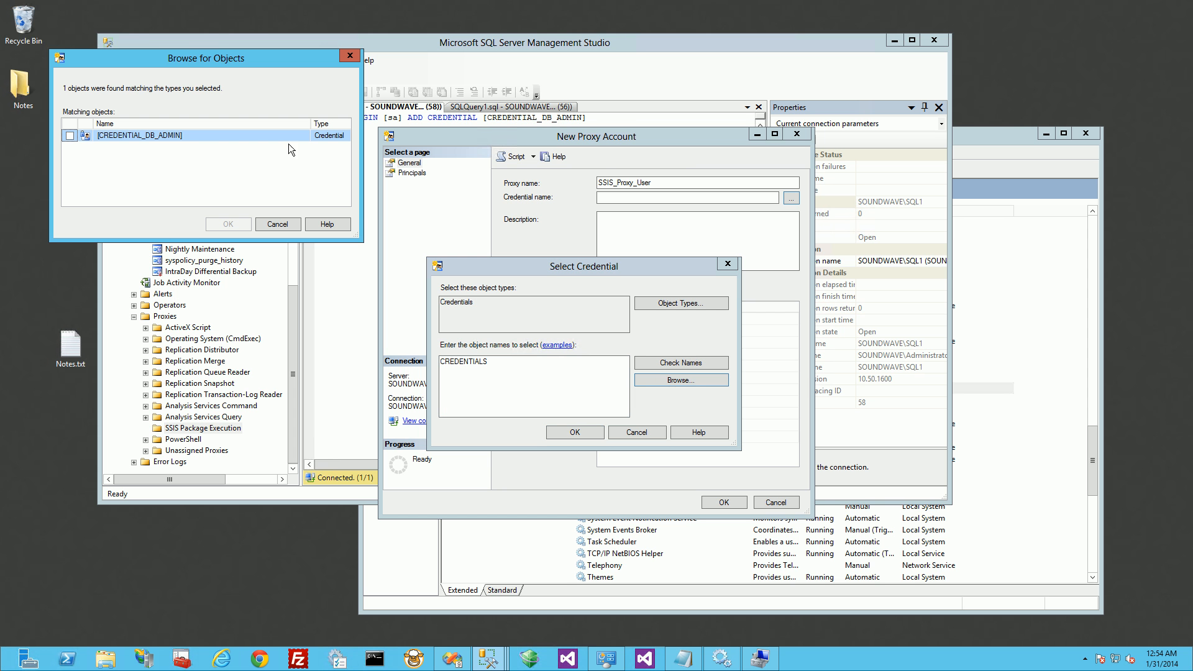
drag(601, 154, 765, 218)
click(581, 297)
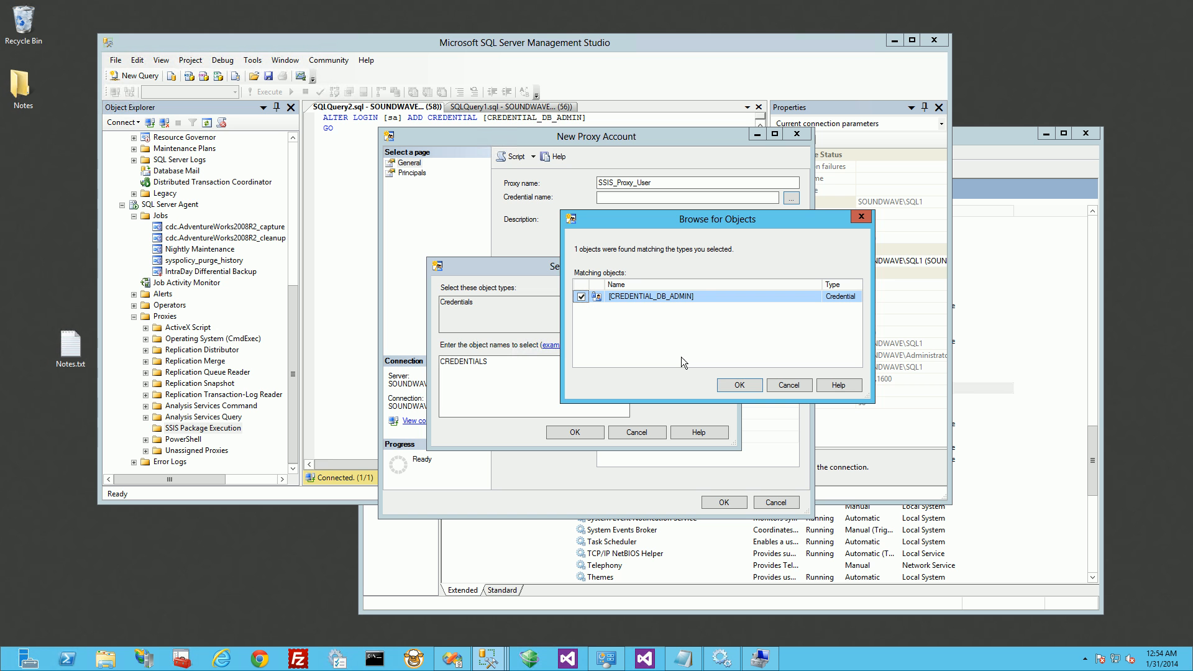
click(640, 298)
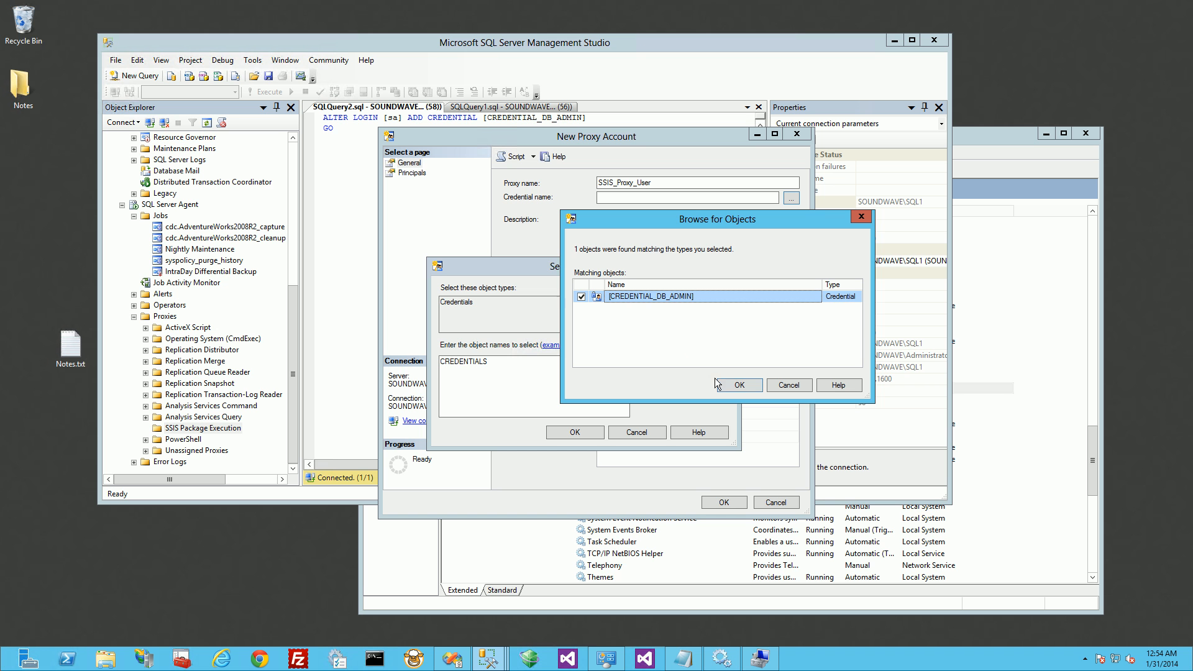
click(740, 386)
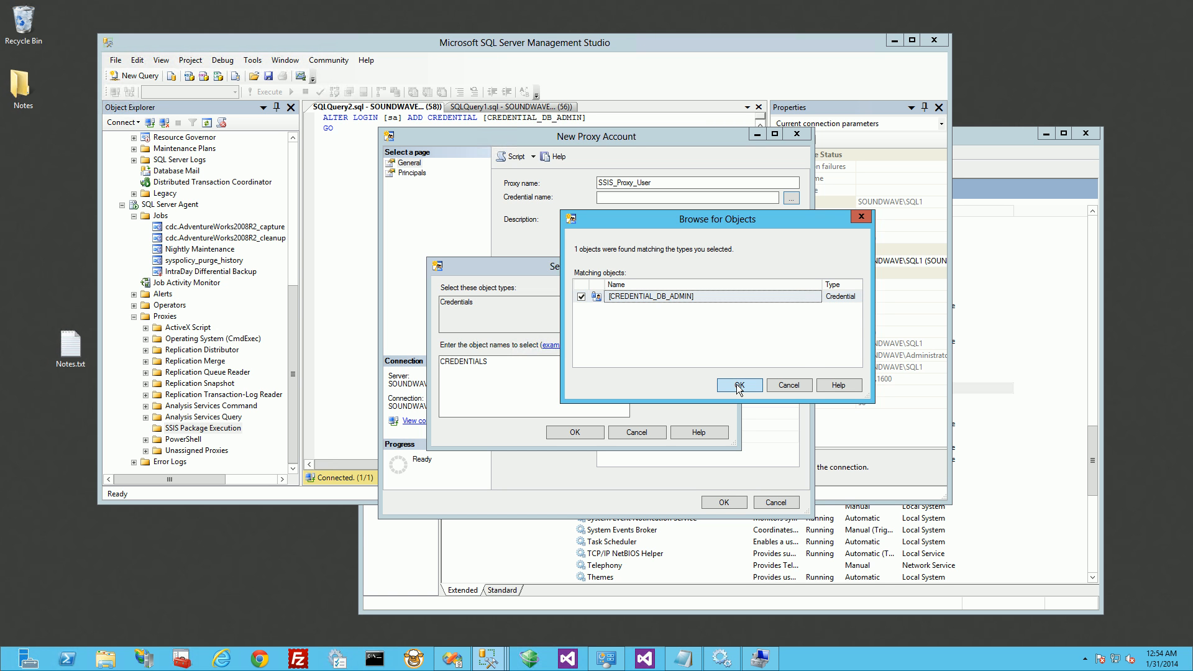
click(581, 434)
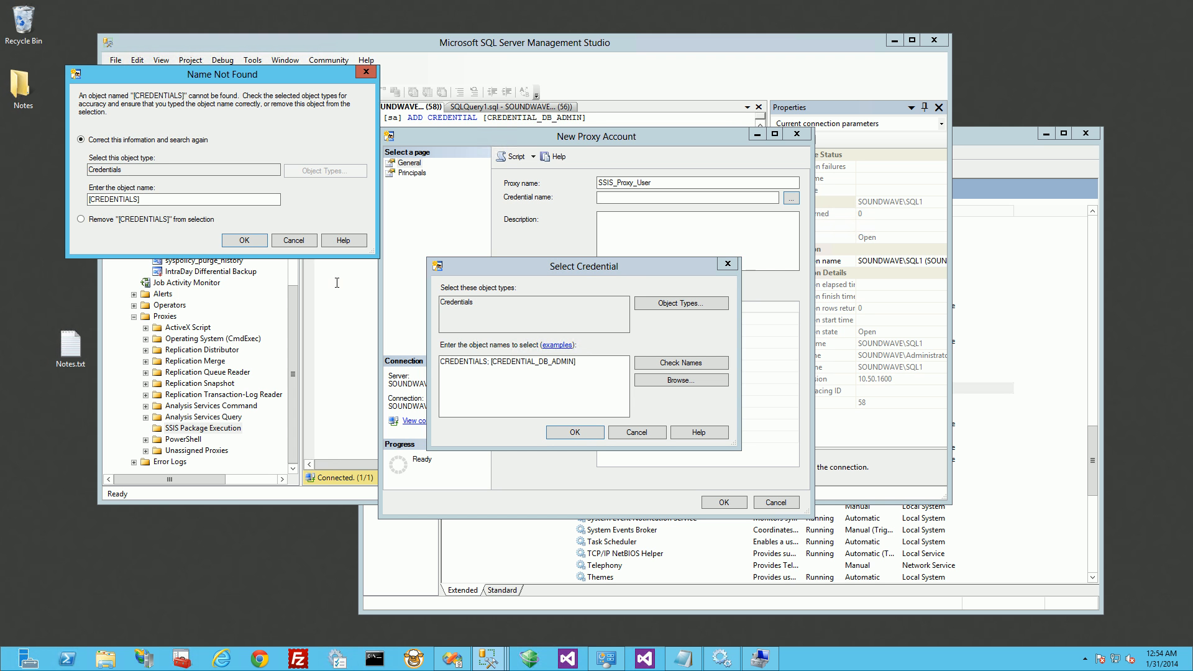
Step: Dismiss the Name Not Found prompt and clear the object names entered in the credential selection
click(245, 240)
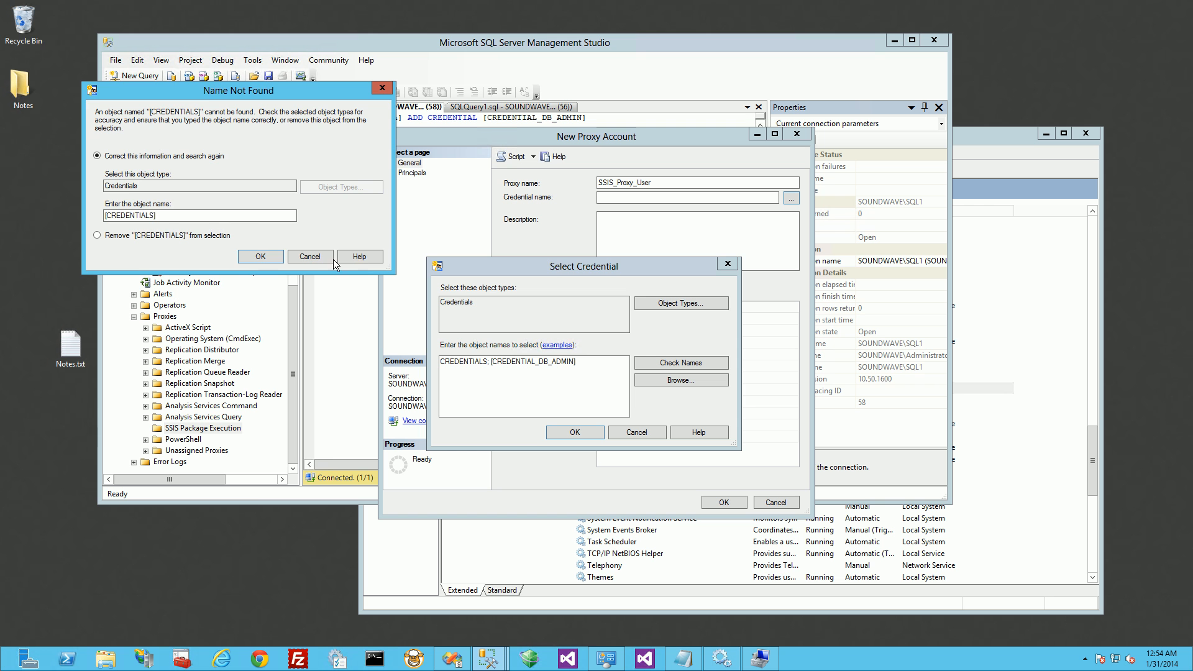
click(322, 259)
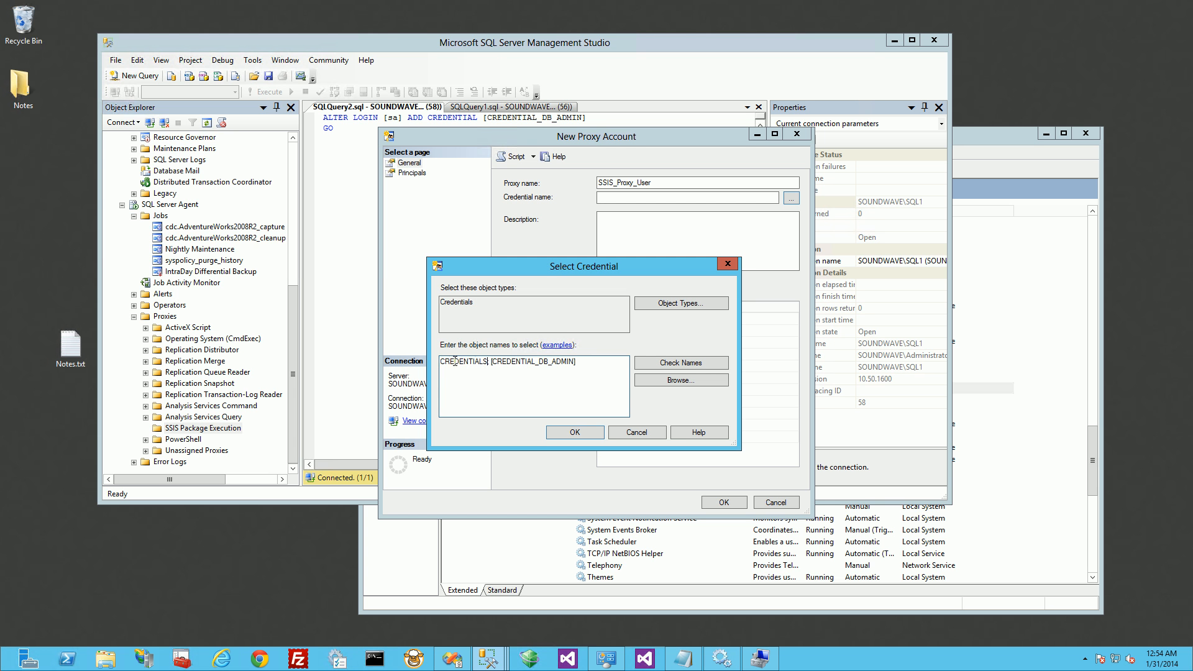
double_click(455, 362)
key(BackSpace)
click(573, 434)
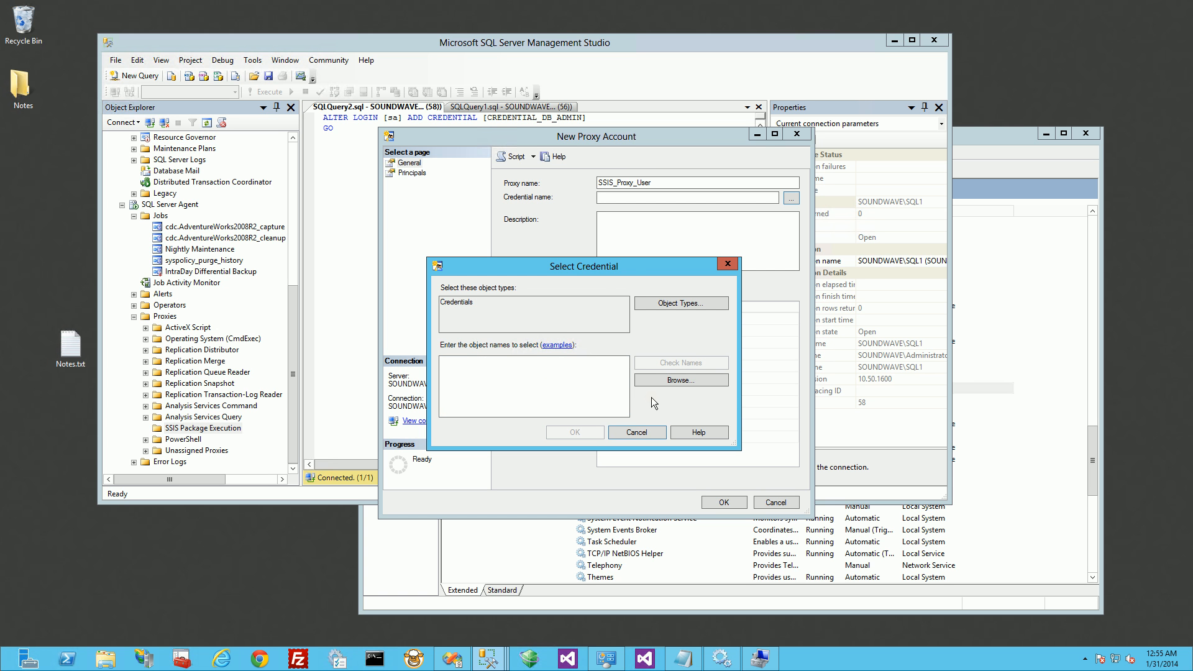
Step: Browse the available credentials and assign CREDENTIAL_DB_ADMIN to the new proxy
drag(631, 266, 483, 345)
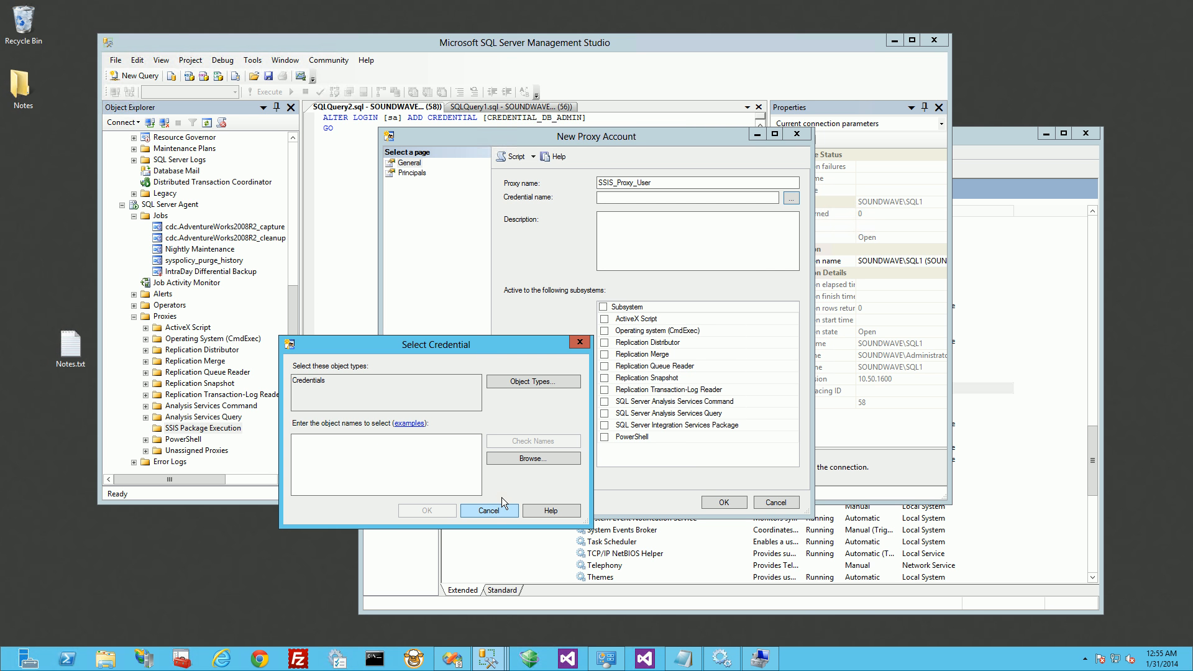
click(517, 460)
click(118, 184)
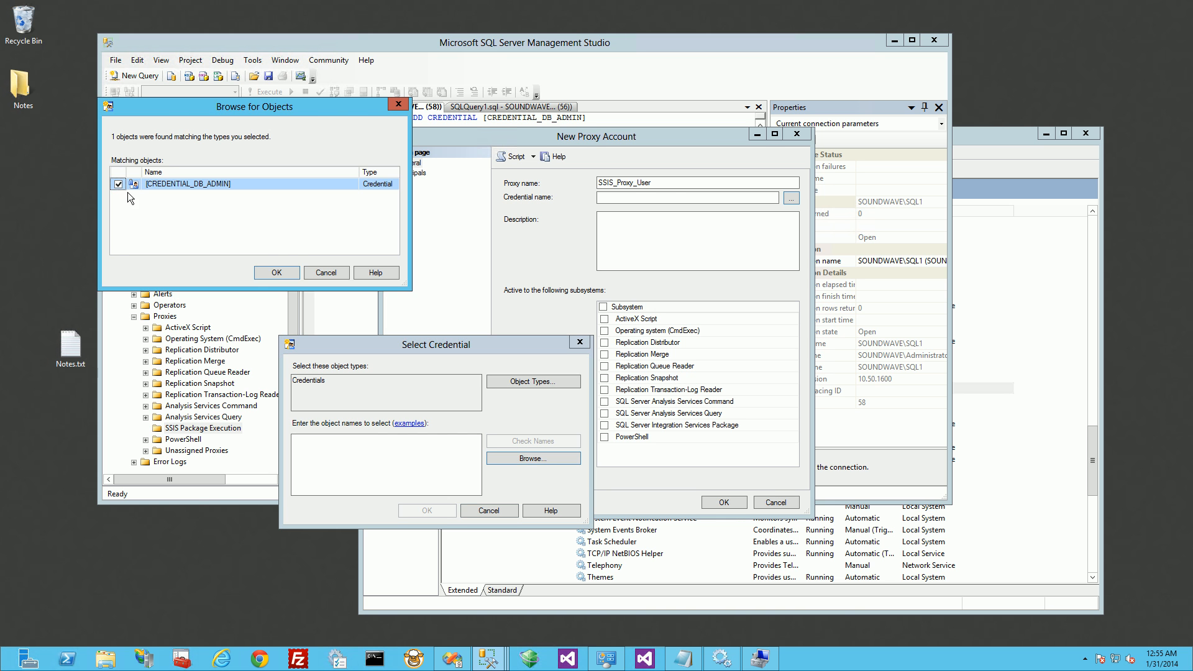
click(275, 272)
click(429, 510)
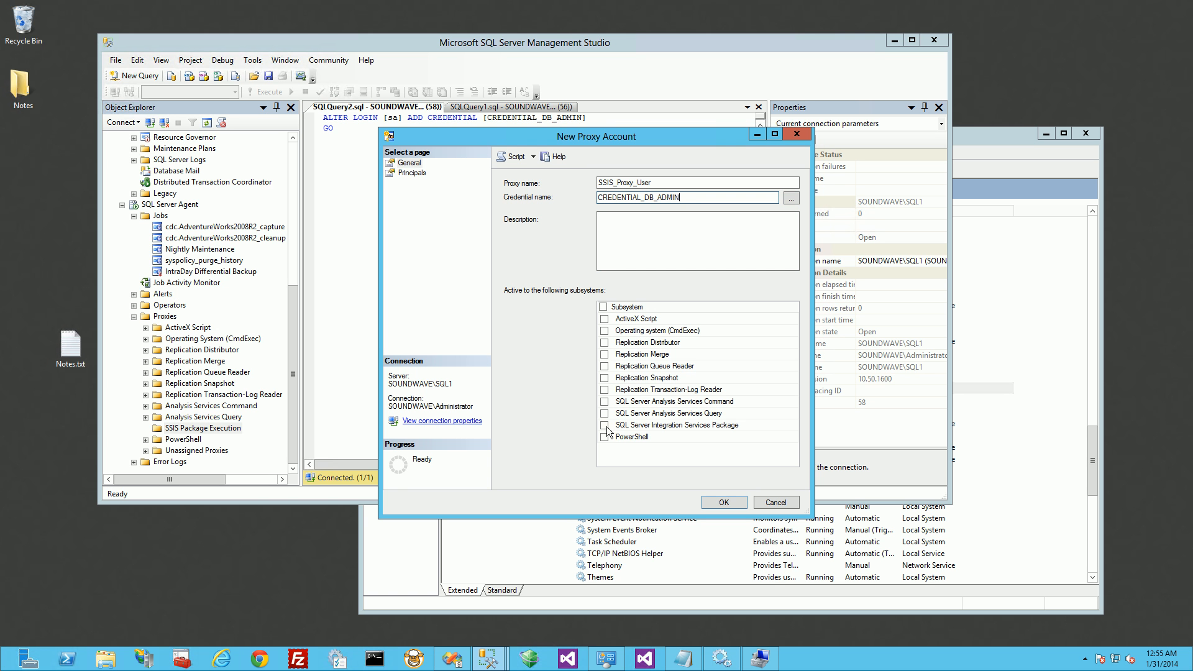
Step: Activate the proxy for the SQL Server Integration Services Package subsystem, review its principals, and create it
click(677, 426)
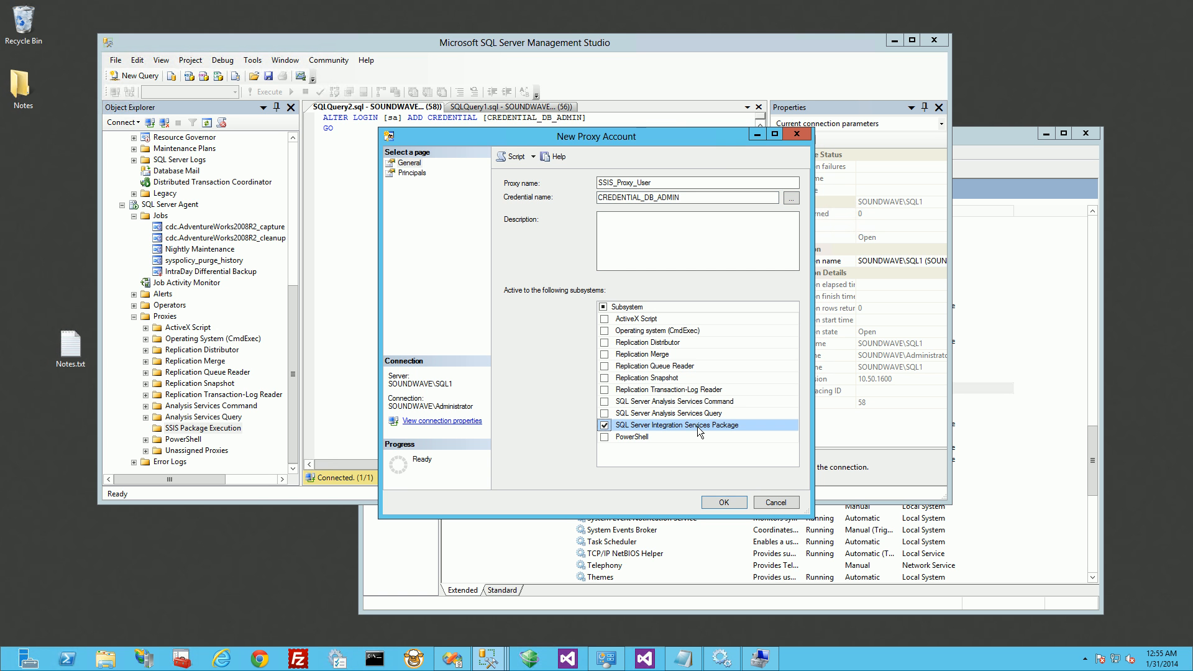
click(411, 174)
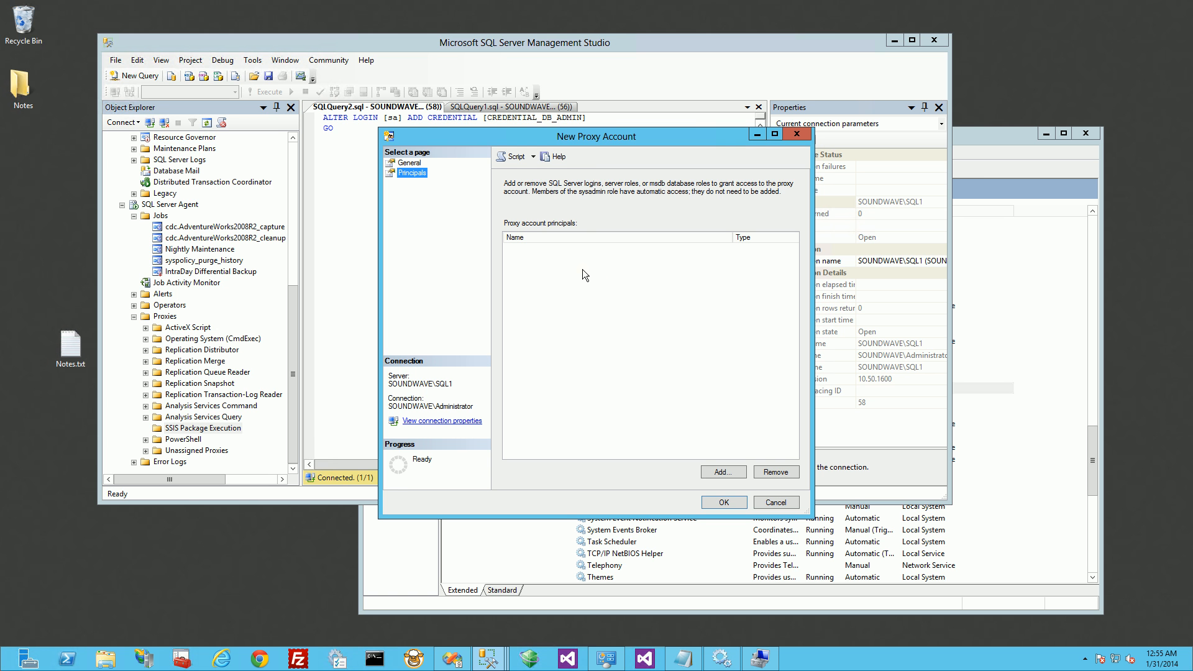
click(408, 162)
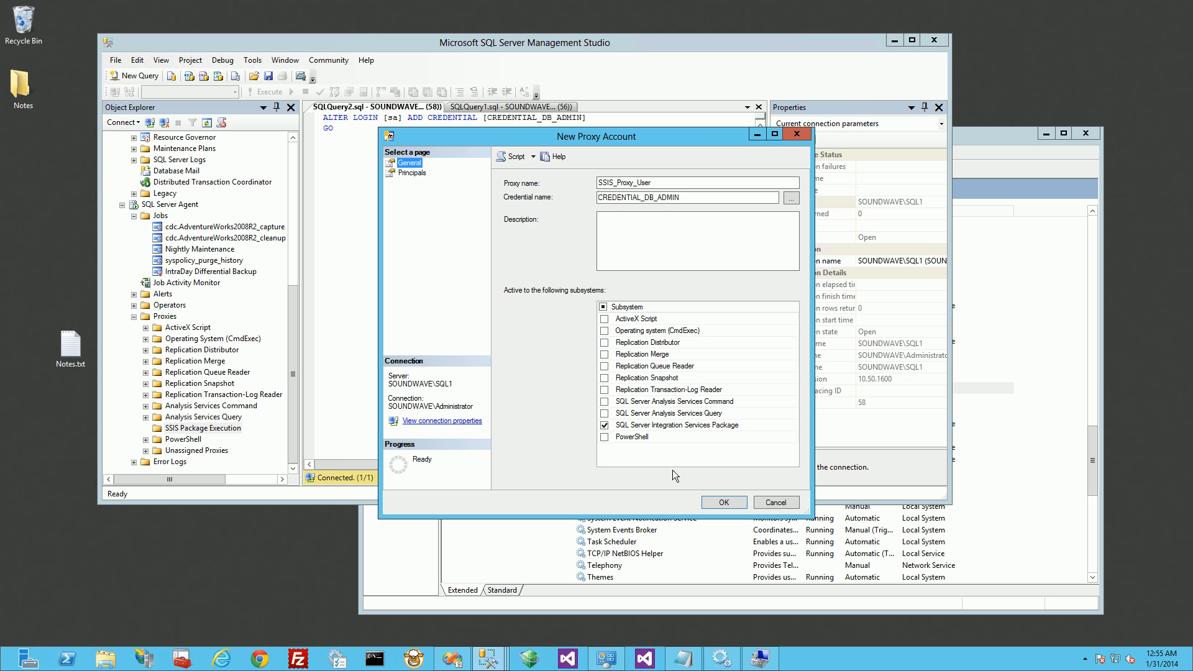
click(722, 503)
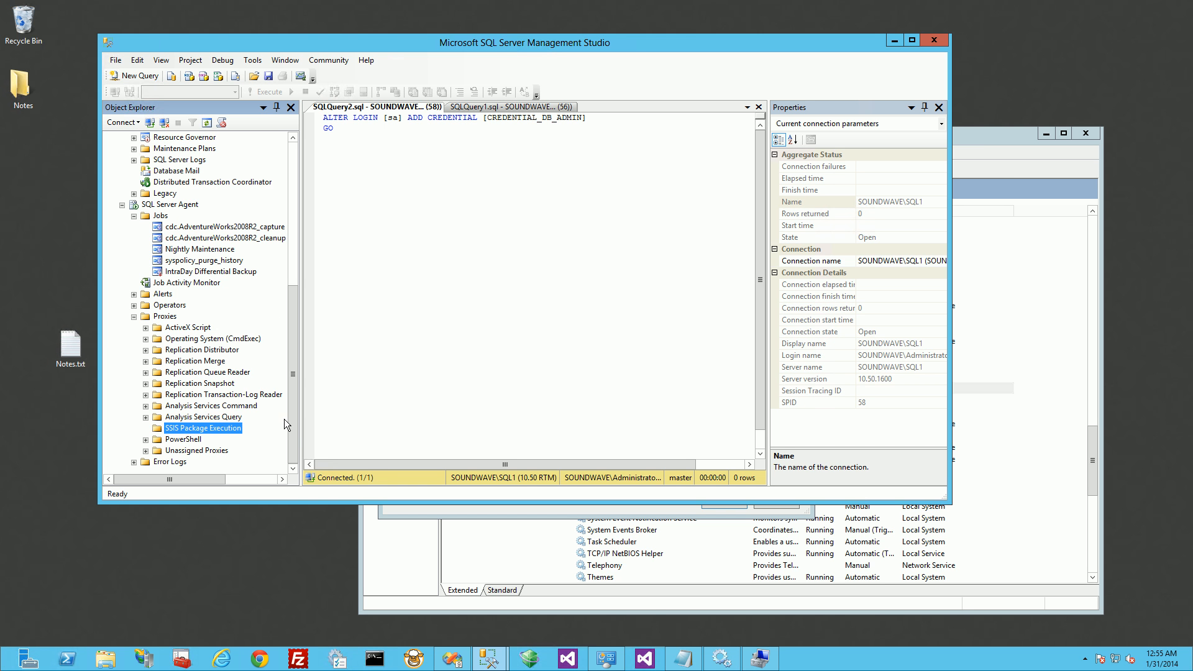
Step: Refresh the Proxies folder and expand SSIS Package Execution to check for the new proxy
right_click(171, 317)
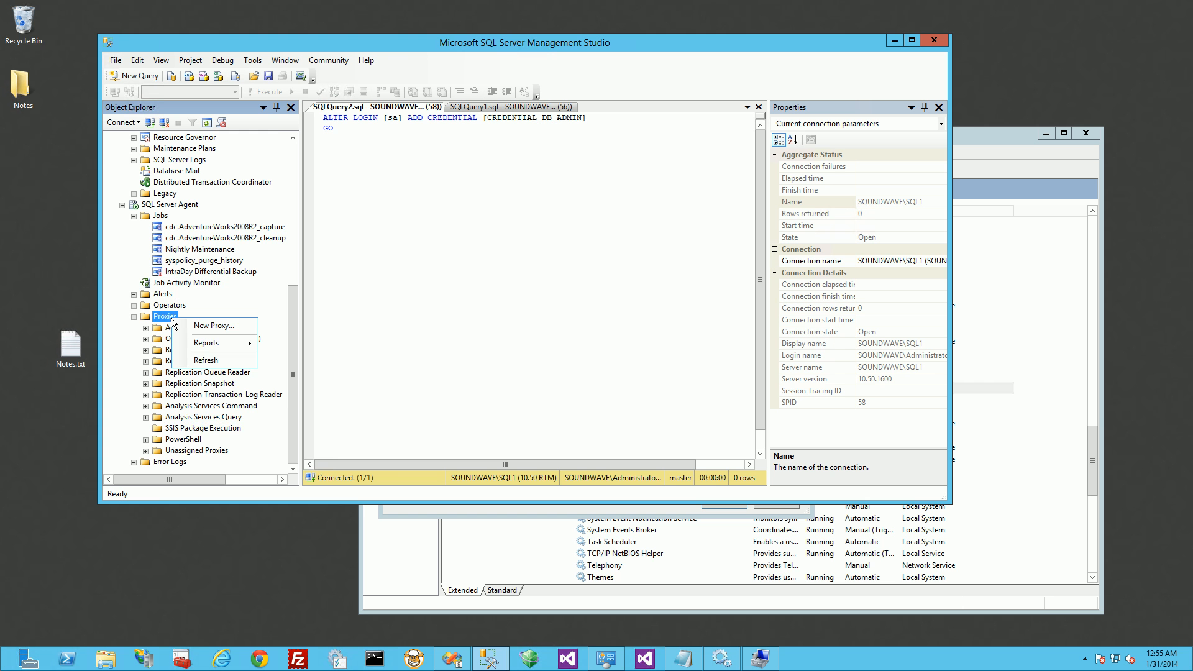
click(206, 360)
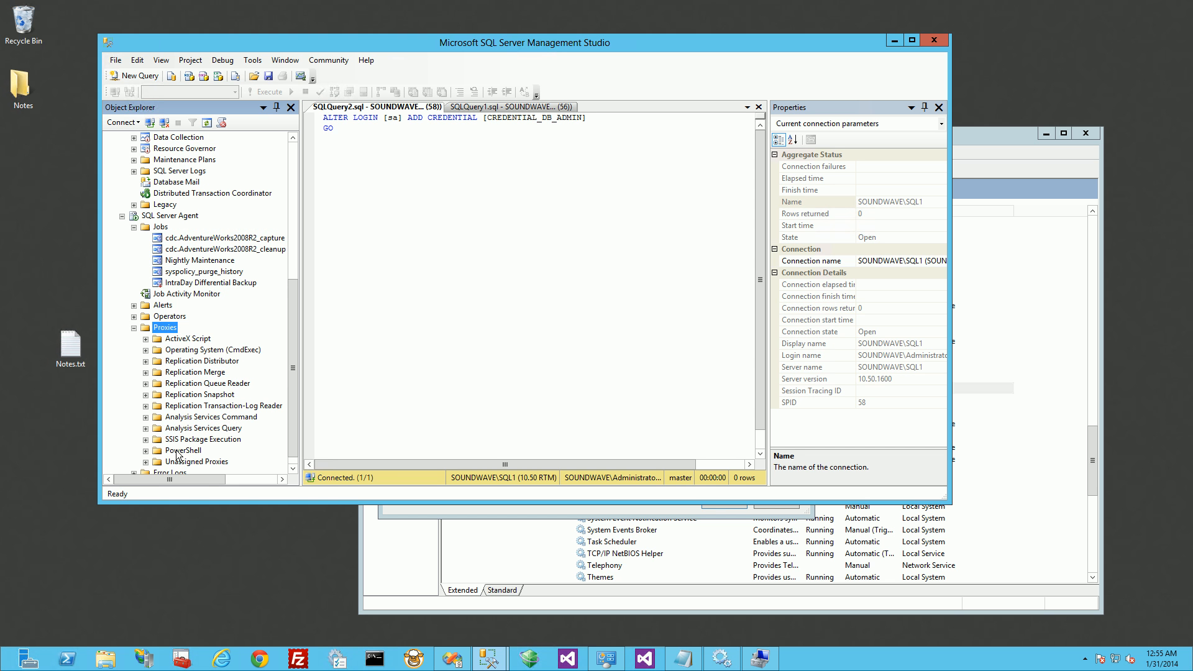
click(146, 440)
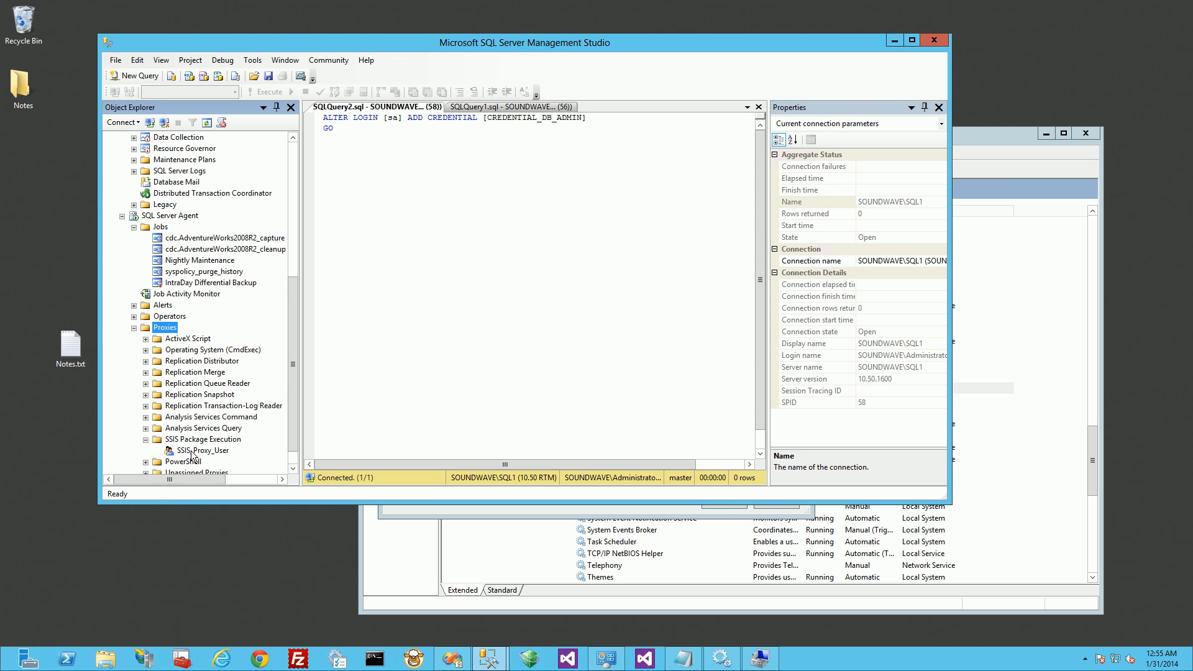
Step: Set the Diff BAckup step of the IntraDay Differential Backup job to run as SSIS_Proxy_User
click(234, 284)
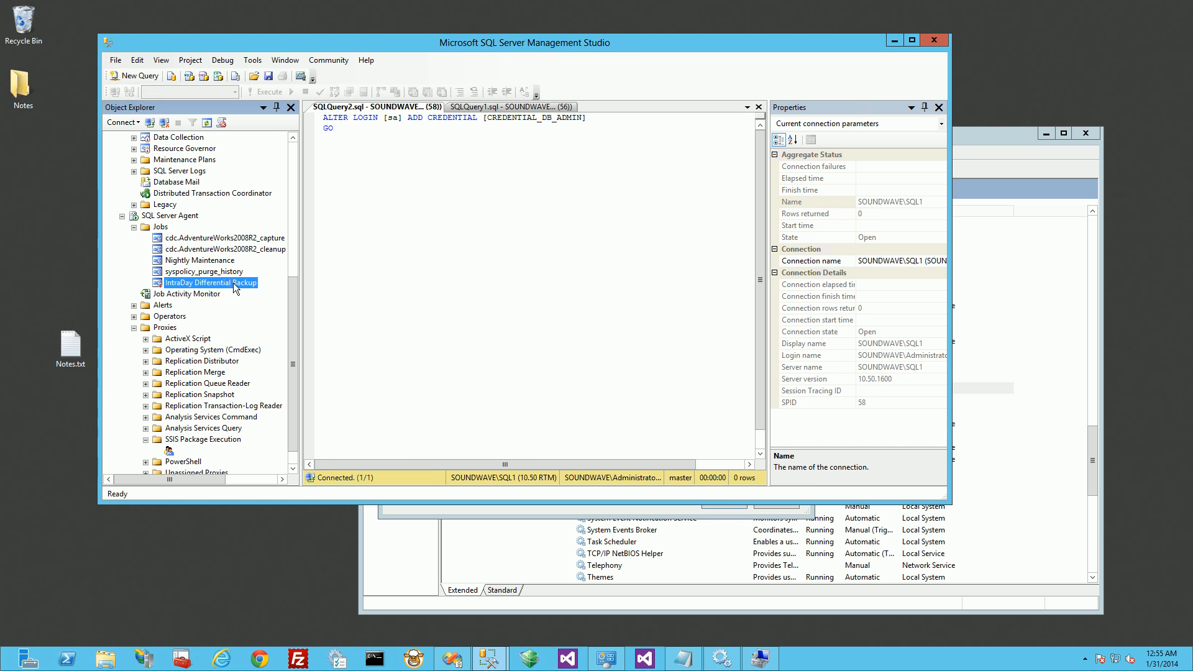
double_click(220, 282)
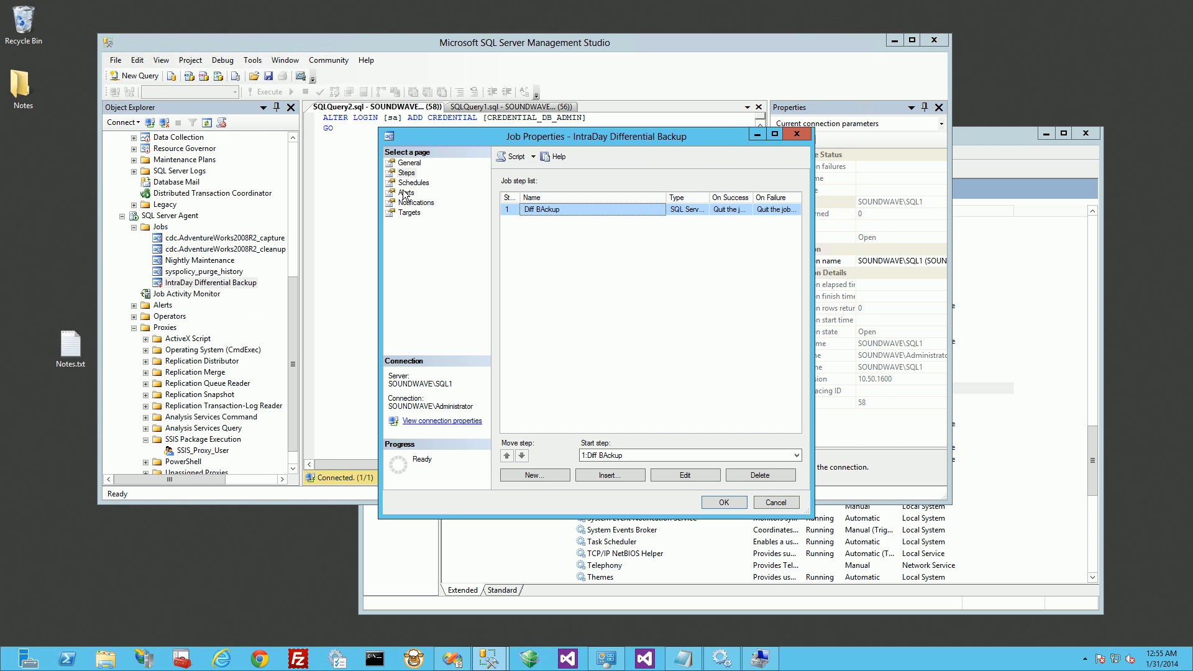
double_click(558, 209)
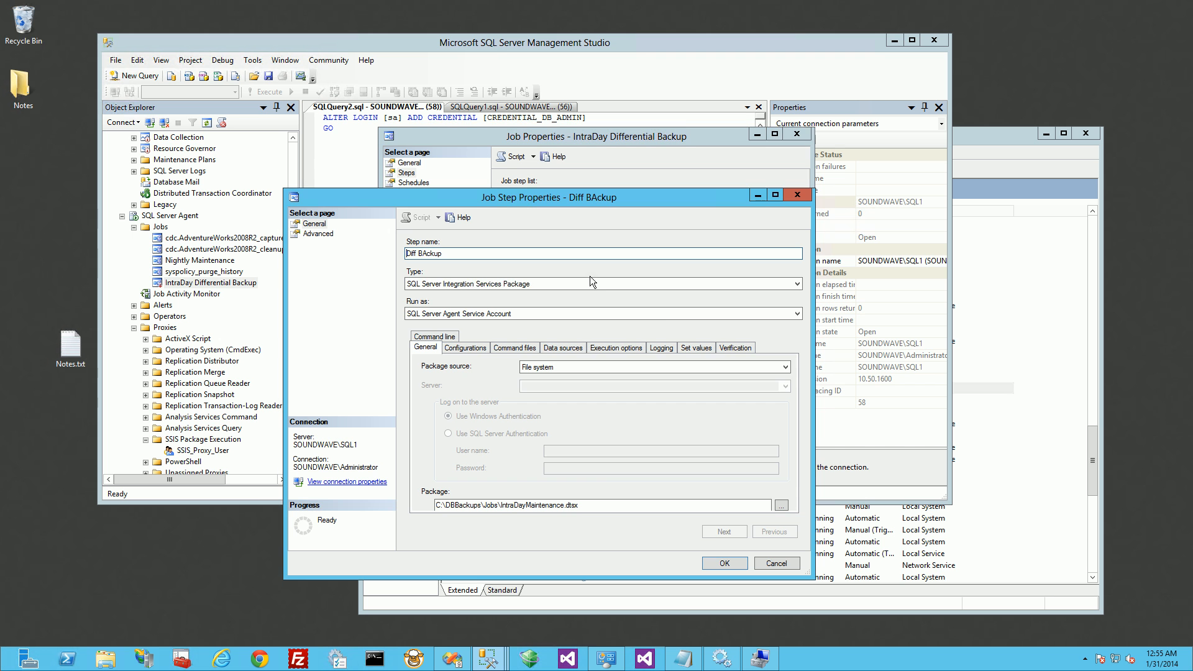
click(677, 312)
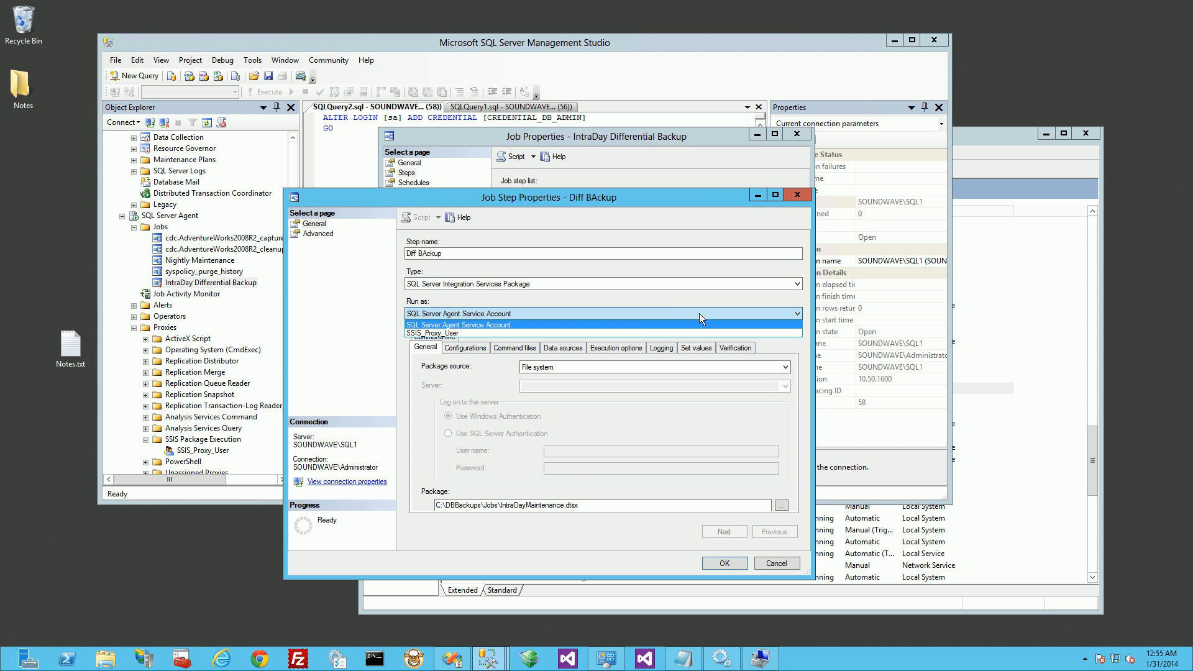
click(535, 333)
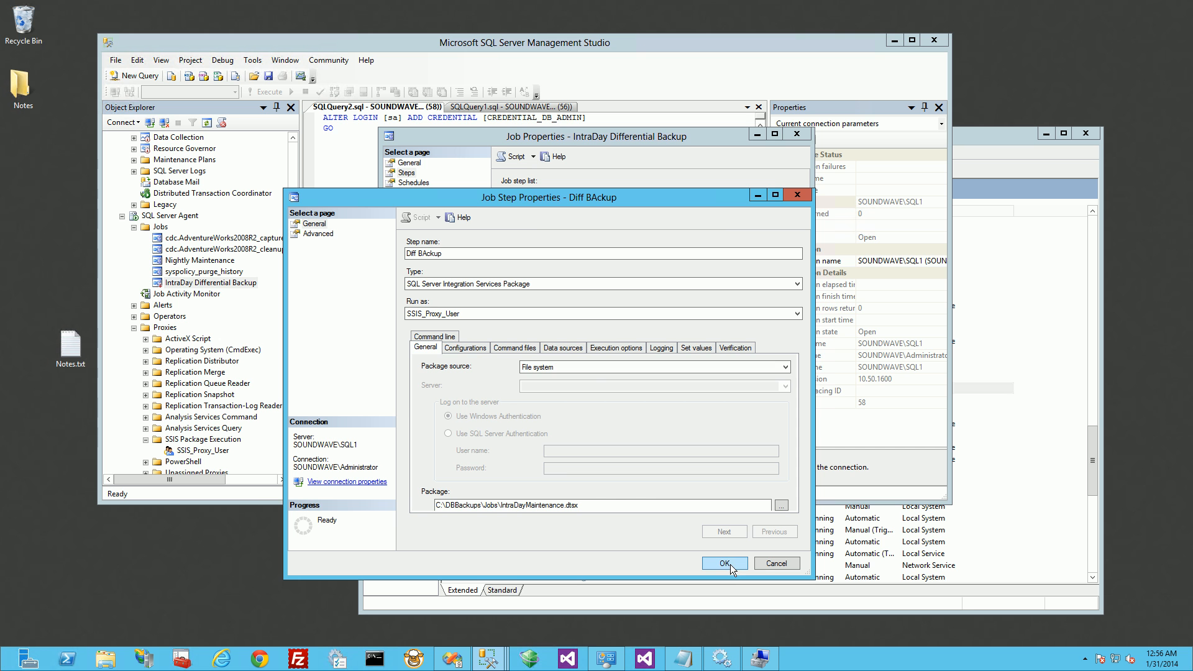
Step: Examine the connection strings of the package's data sources in the Diff BAckup step
click(572, 348)
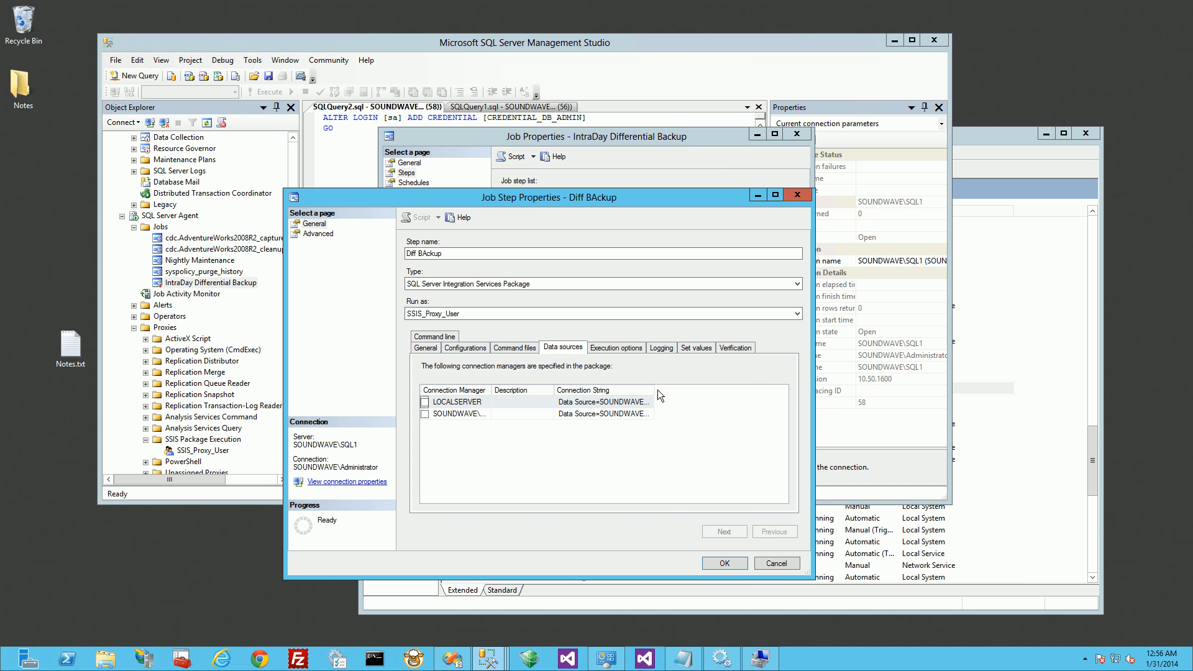
drag(655, 390, 876, 400)
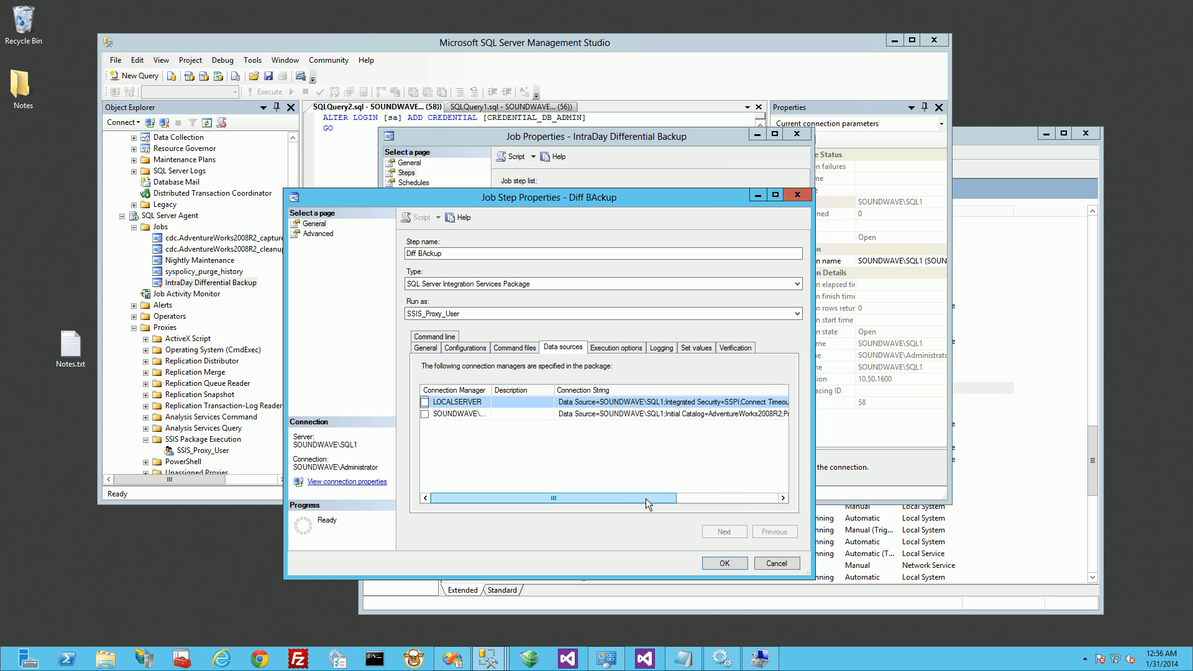
drag(646, 498, 713, 497)
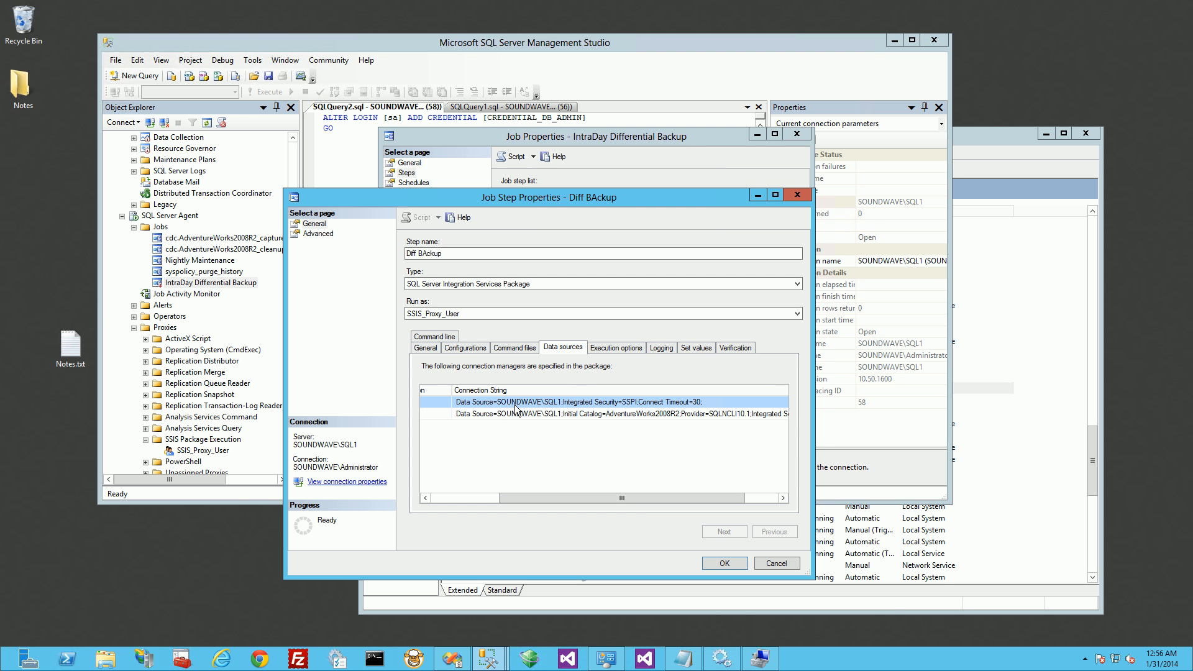
click(573, 404)
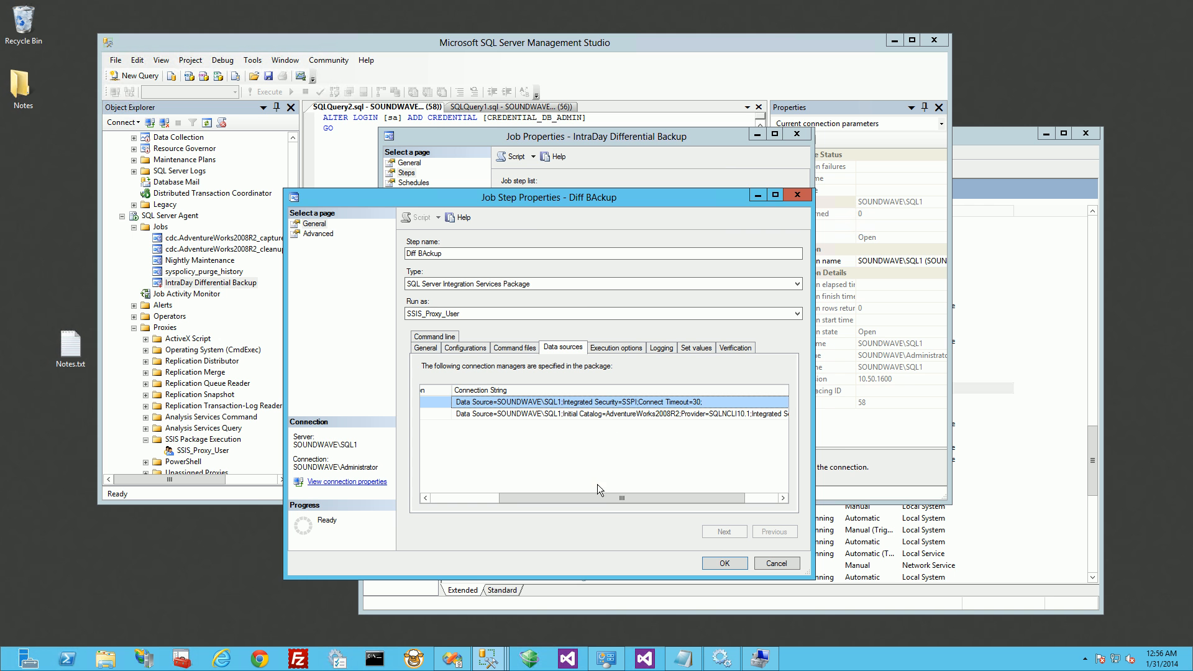
drag(595, 497, 497, 502)
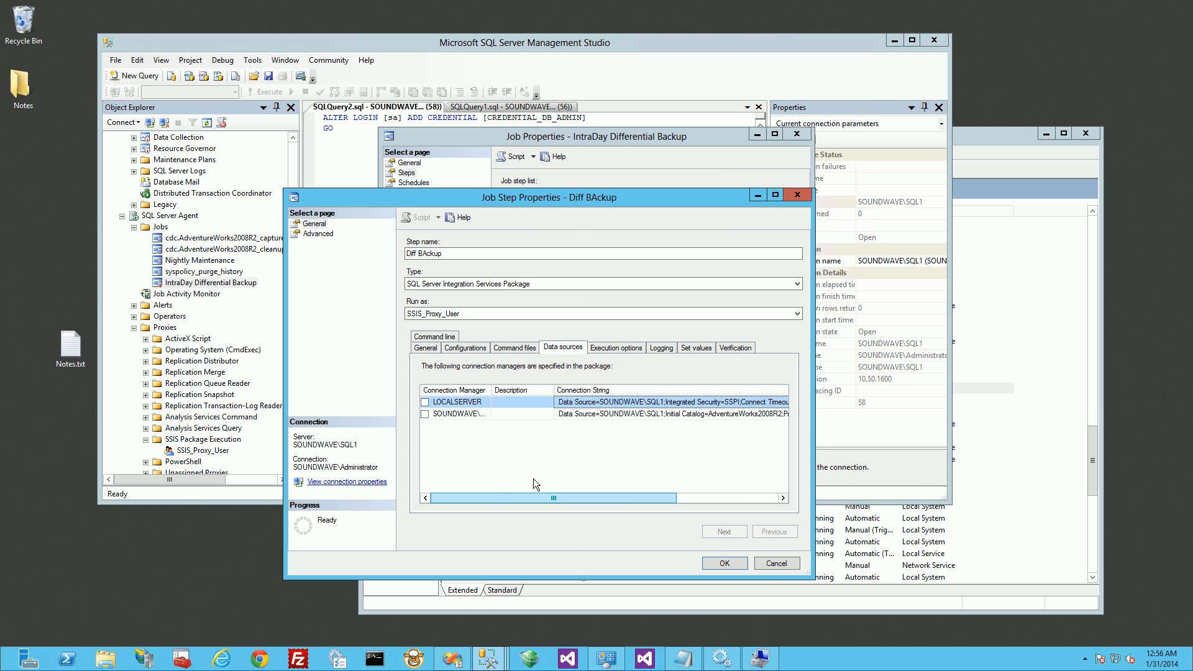
Step: Check the Log On As account of the SQL Server (SQL2) service and return to the job step properties
click(1001, 456)
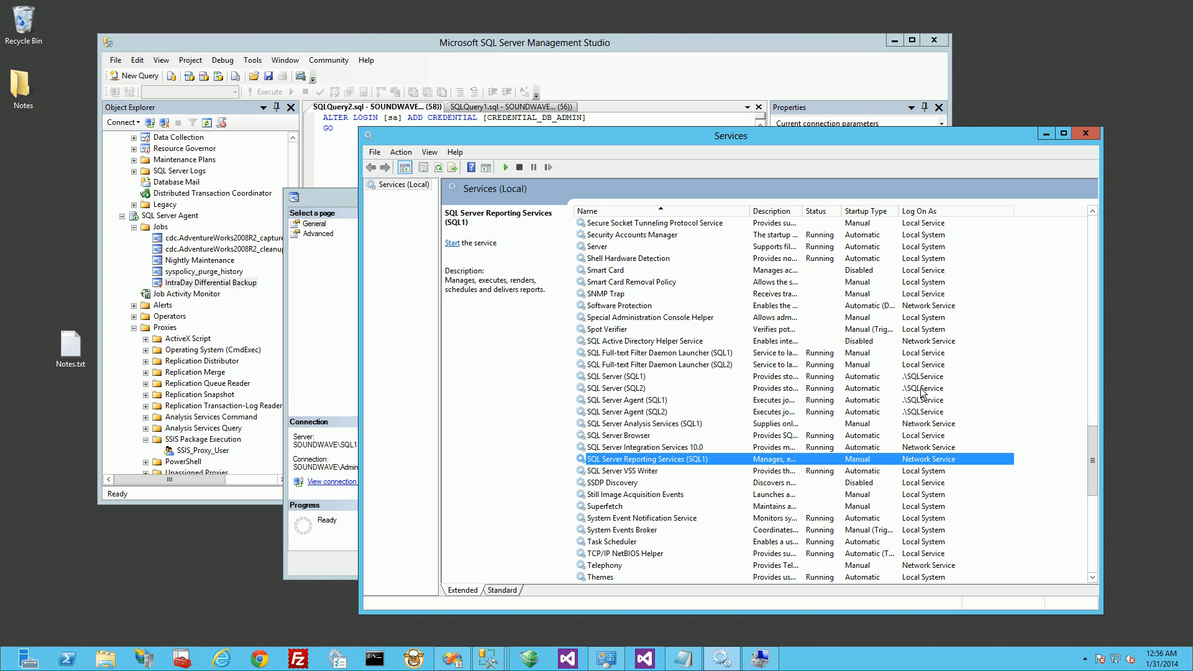
click(924, 390)
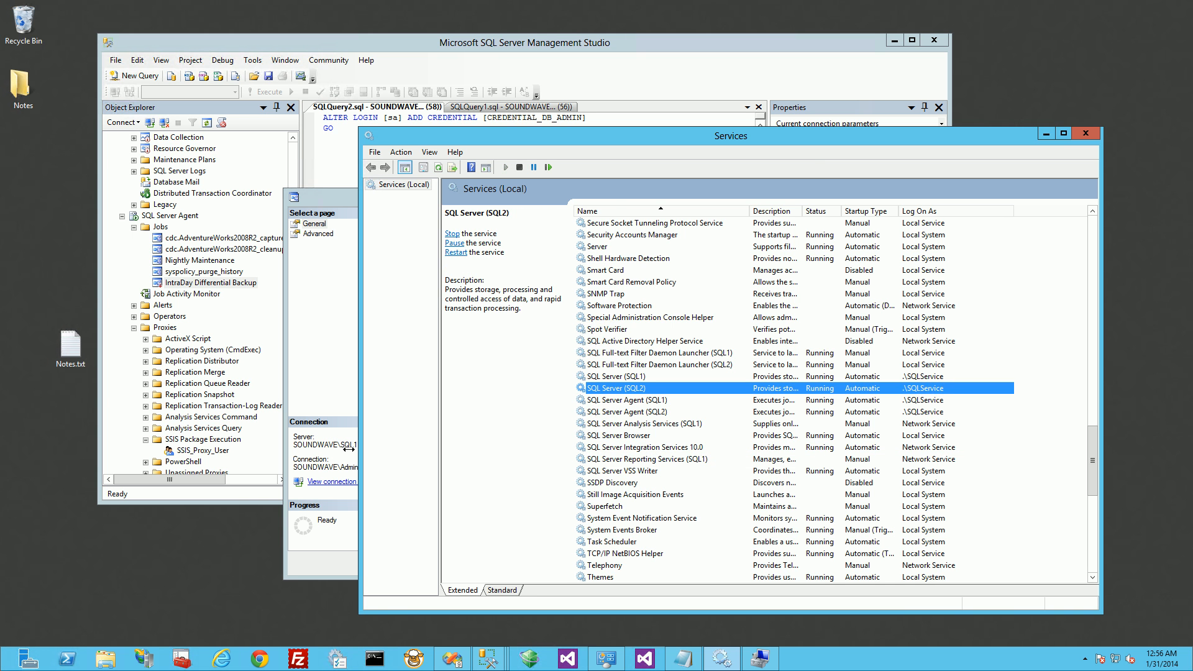
click(325, 193)
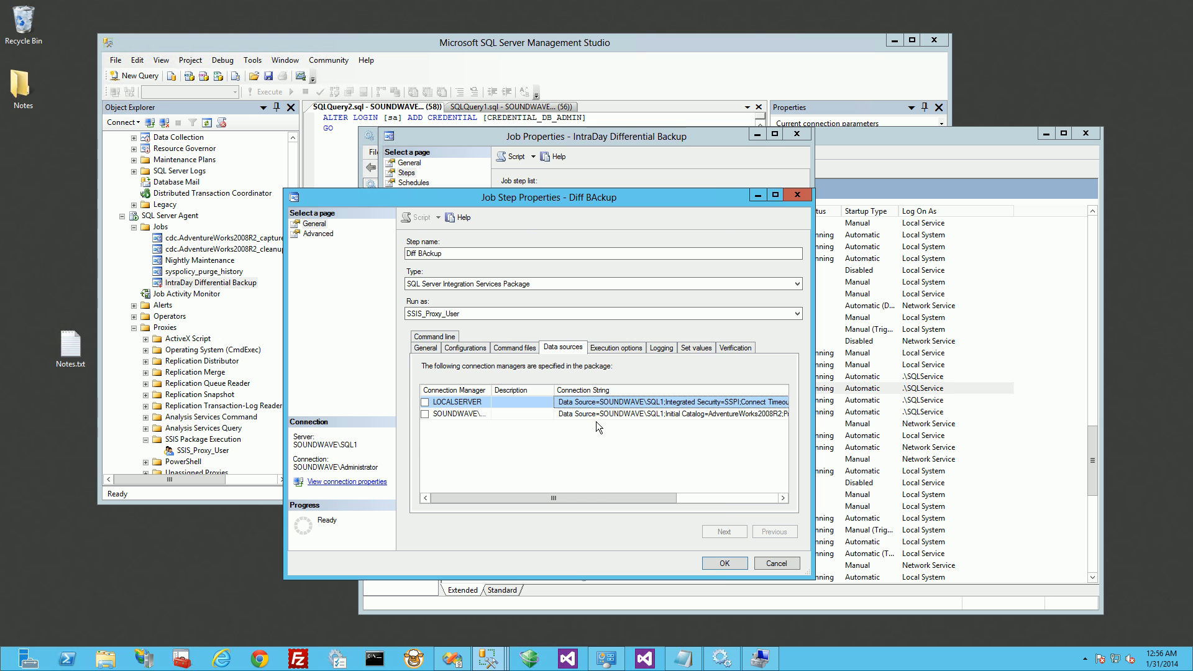
Step: Save the Diff BAckup step changes and the IntraDay Differential Backup job
click(720, 566)
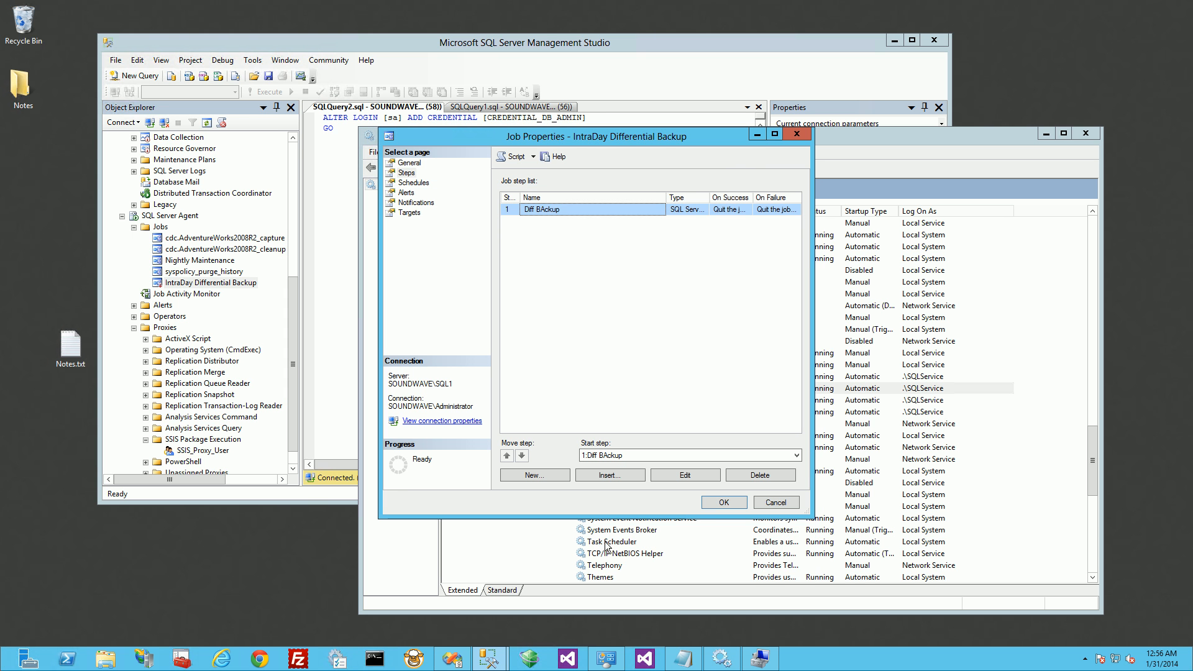
click(717, 505)
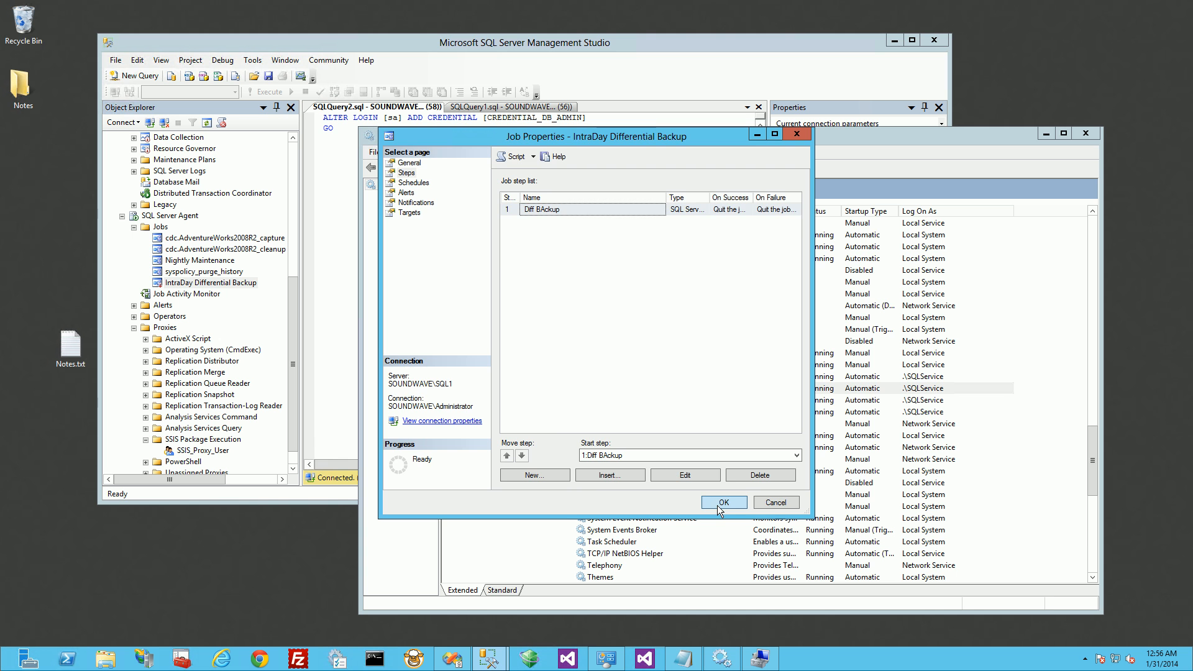
click(337, 499)
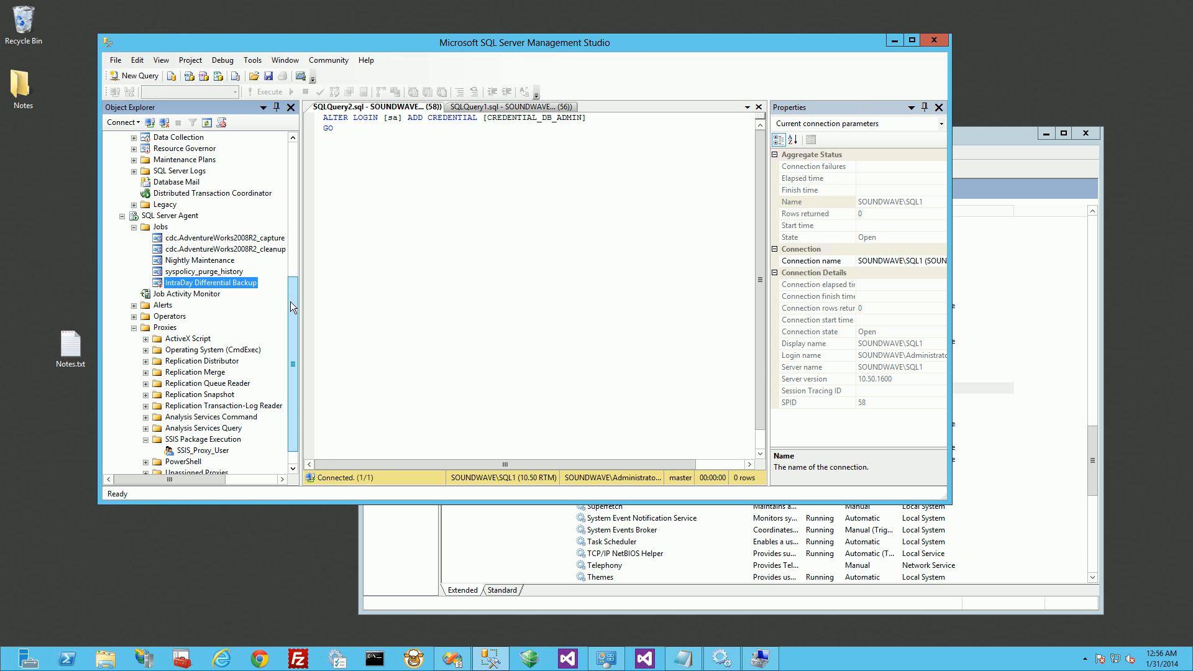
Step: Review the identity in the CREDENTIAL_DB_ADMIN credential's properties and close them without changes
drag(290, 301, 295, 203)
click(217, 217)
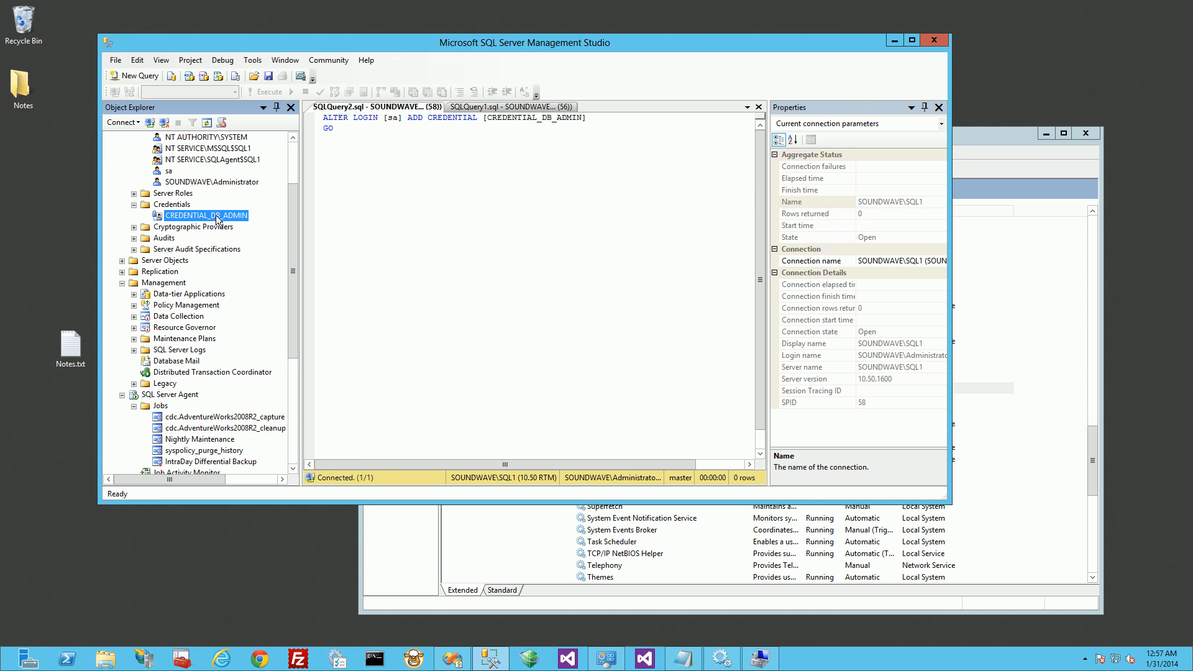
double_click(217, 217)
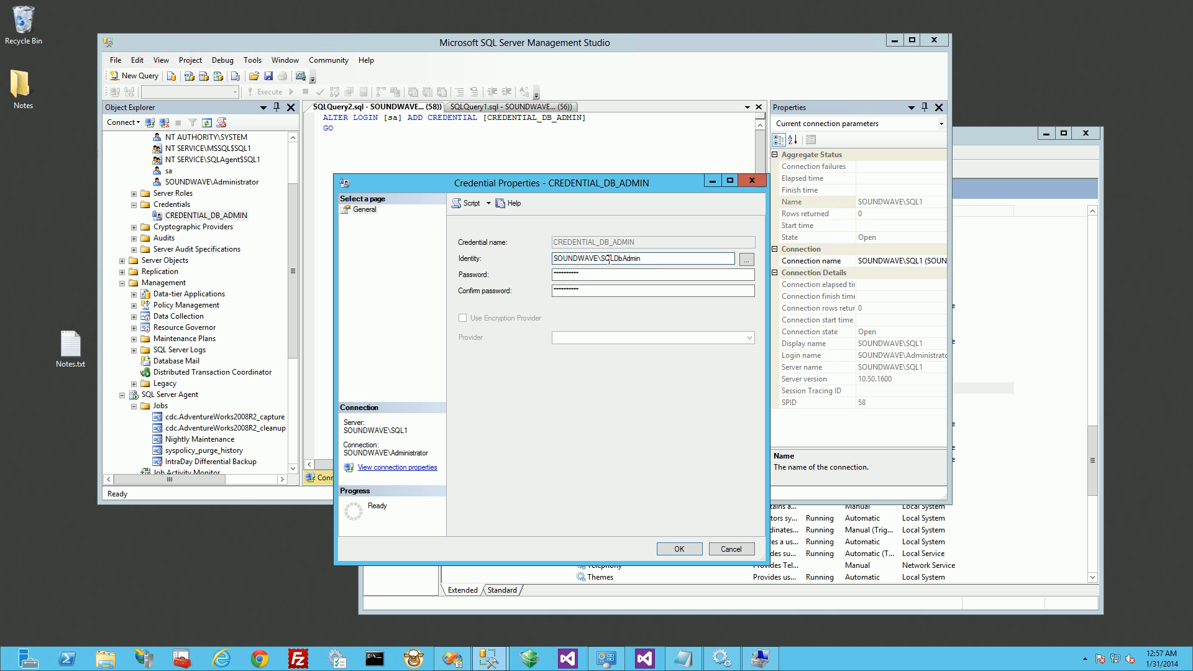
drag(644, 259, 544, 261)
click(651, 258)
click(740, 181)
Step: Review the credential and active subsystem in the SSIS_Proxy_User proxy's properties, and close them
scroll(290, 384, down, 6)
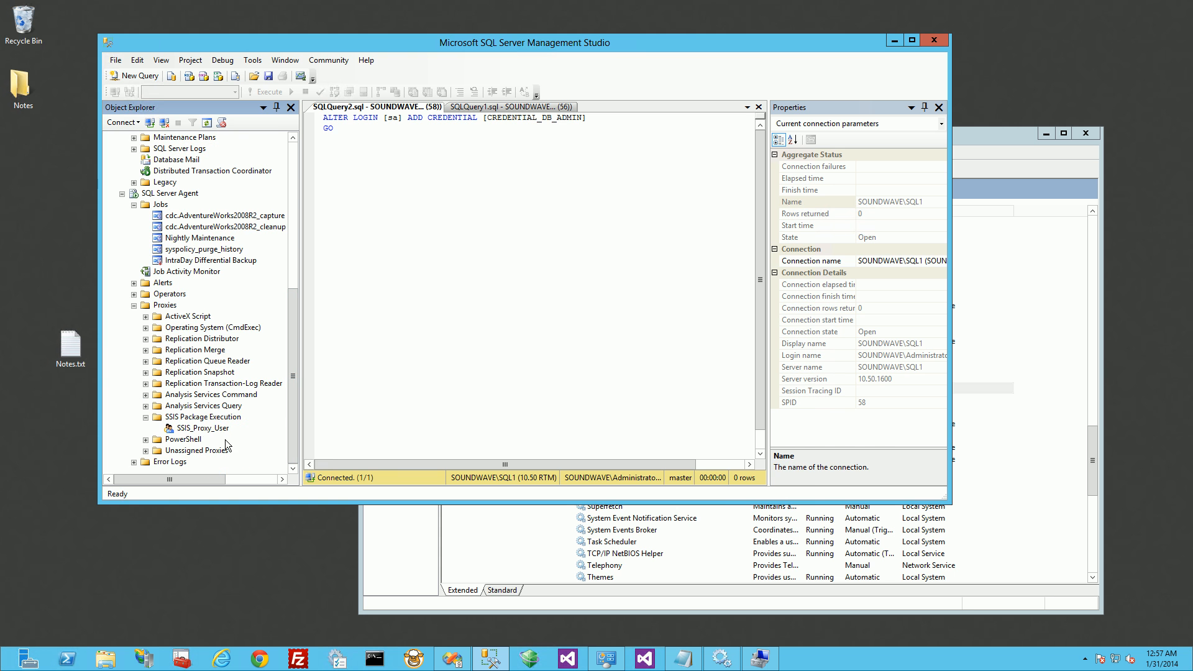
double_click(211, 429)
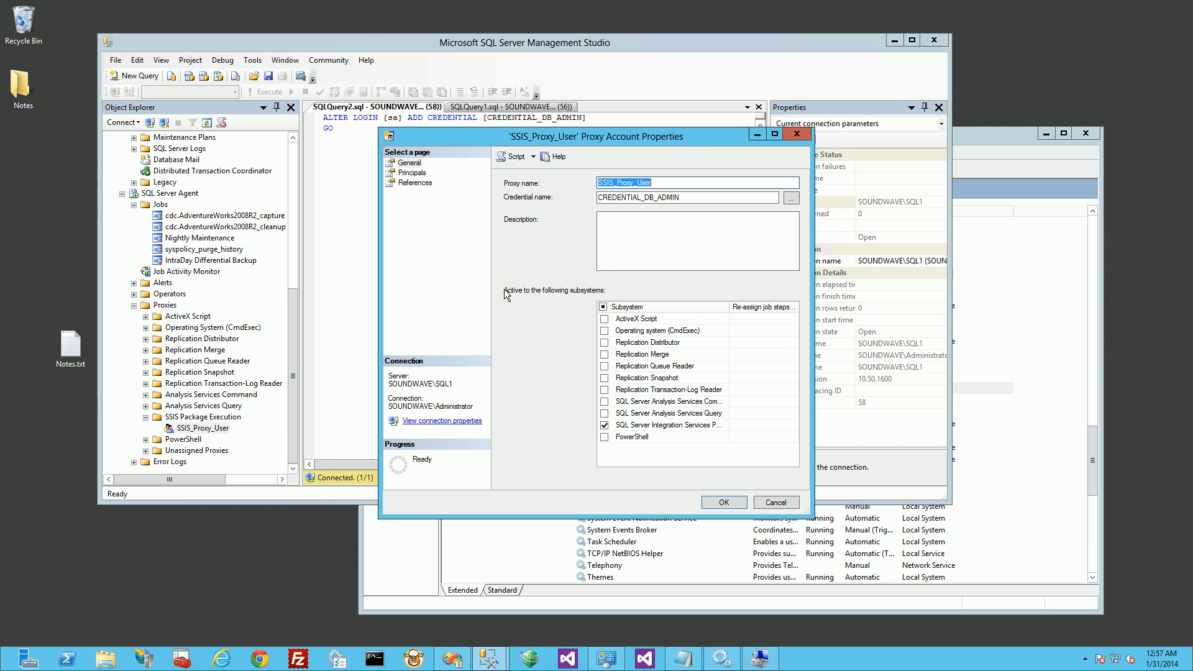
click(796, 134)
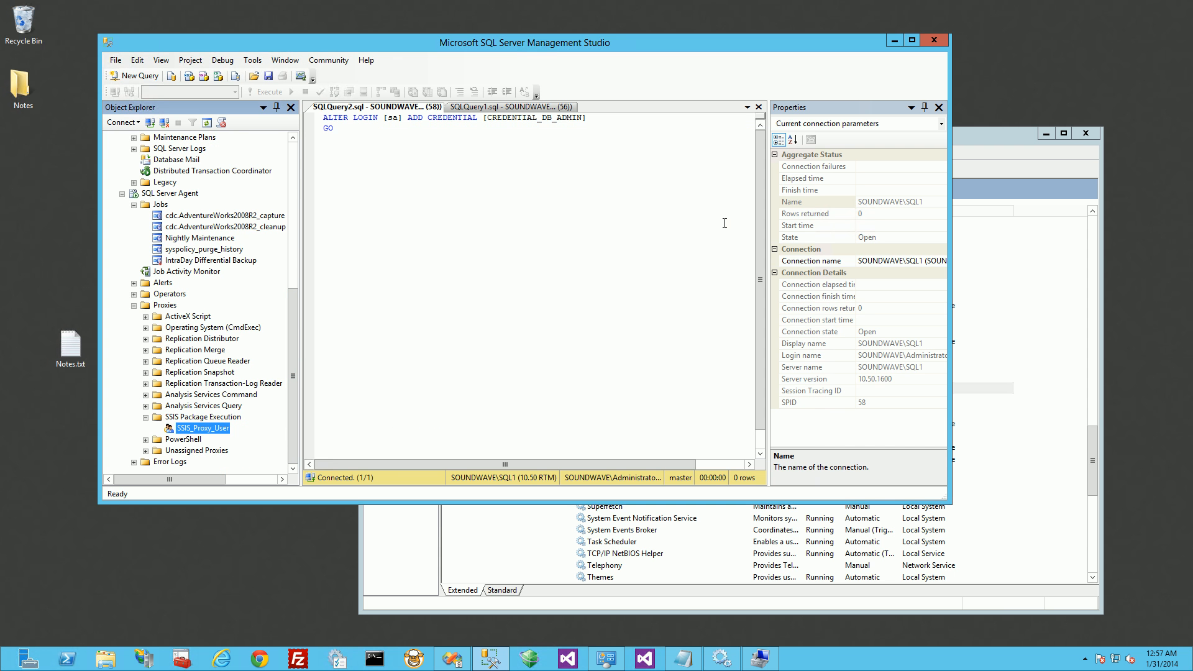